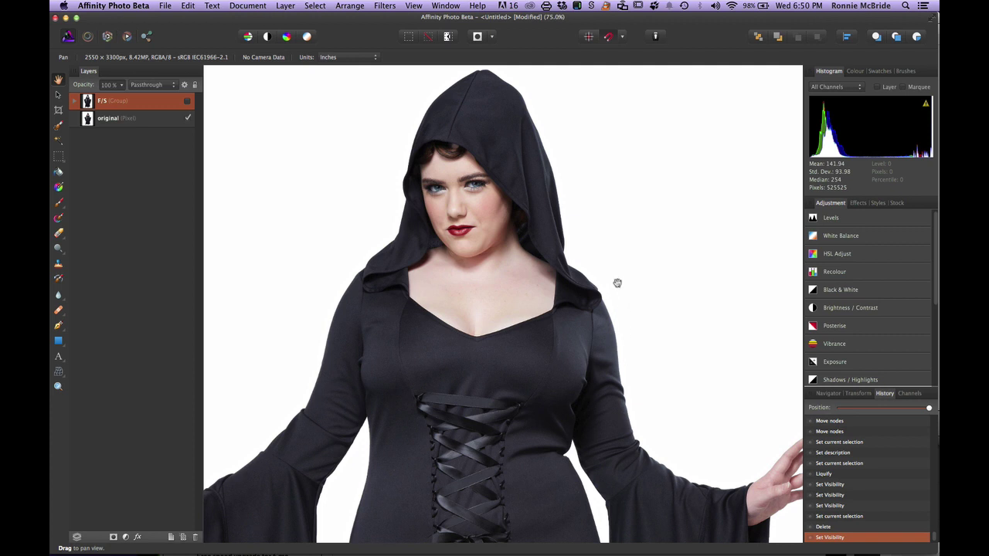
Show the F/S group over the original layer and check the frequency layers it contains
key(super)
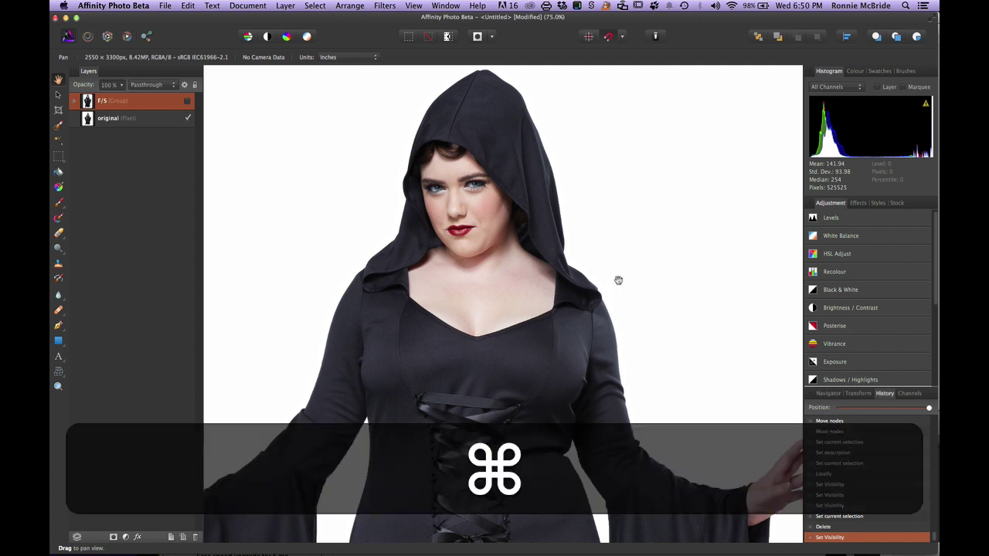
key(super+minus)
key(super+space)
drag(617, 279, 602, 175)
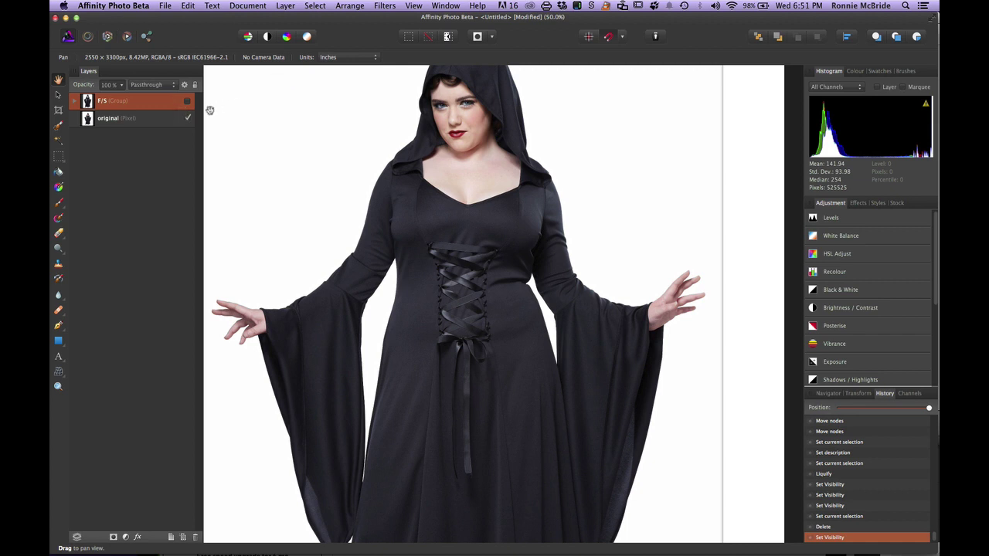
click(187, 102)
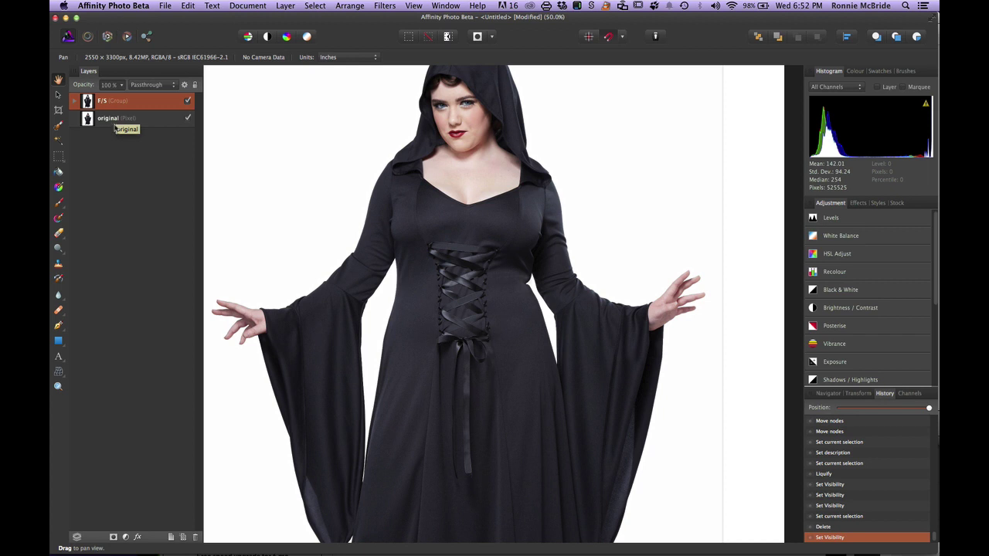
click(75, 104)
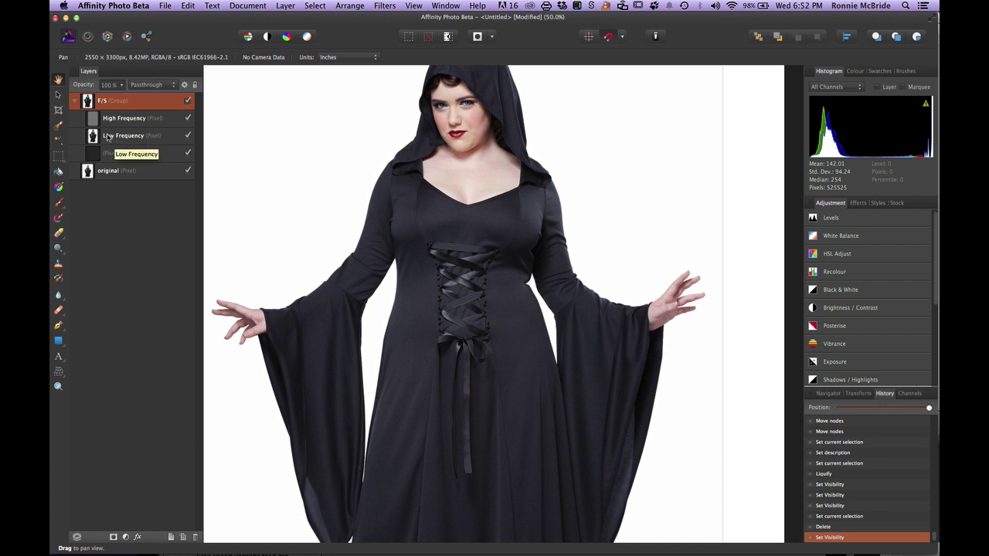
click(75, 101)
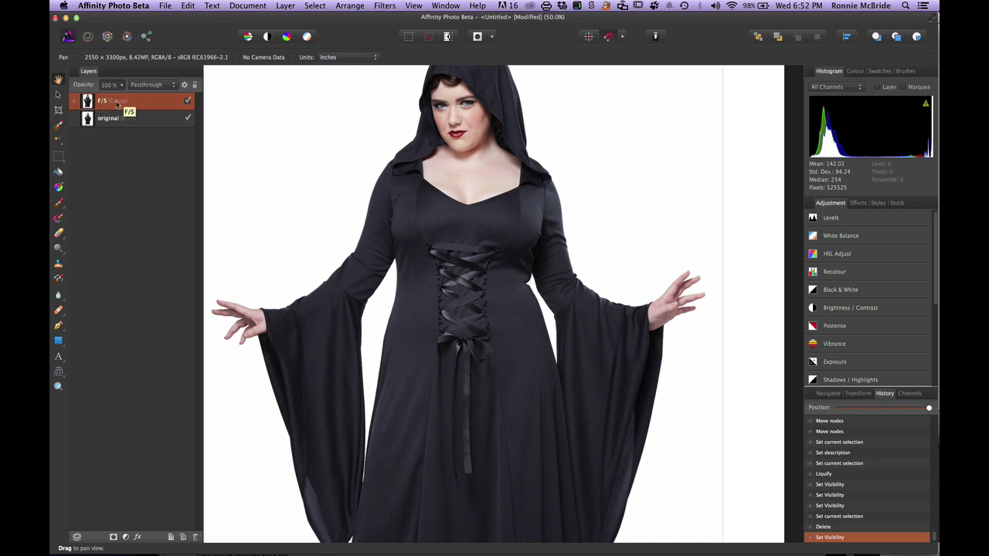
Add a document snapshot named "Post FS"
click(255, 6)
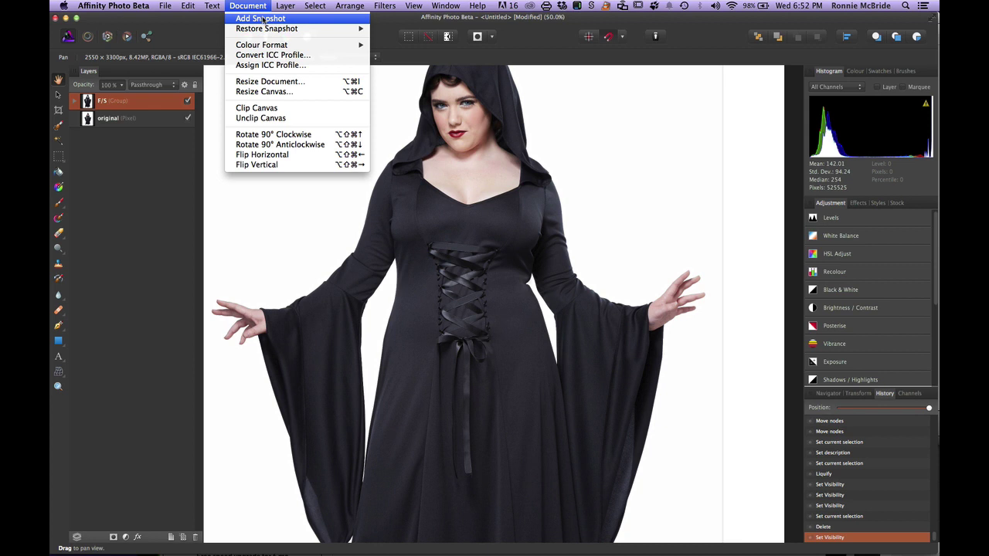
click(262, 19)
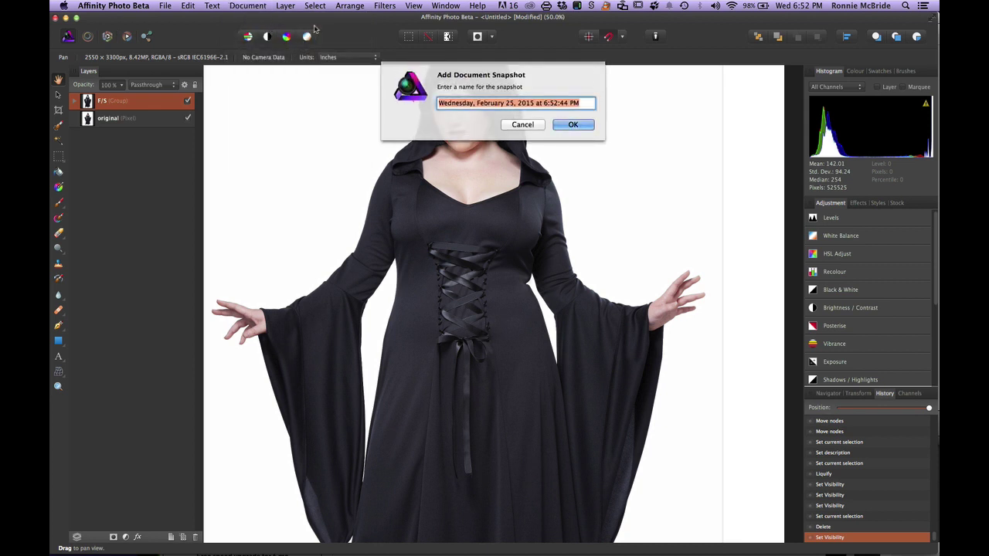
text(PO)
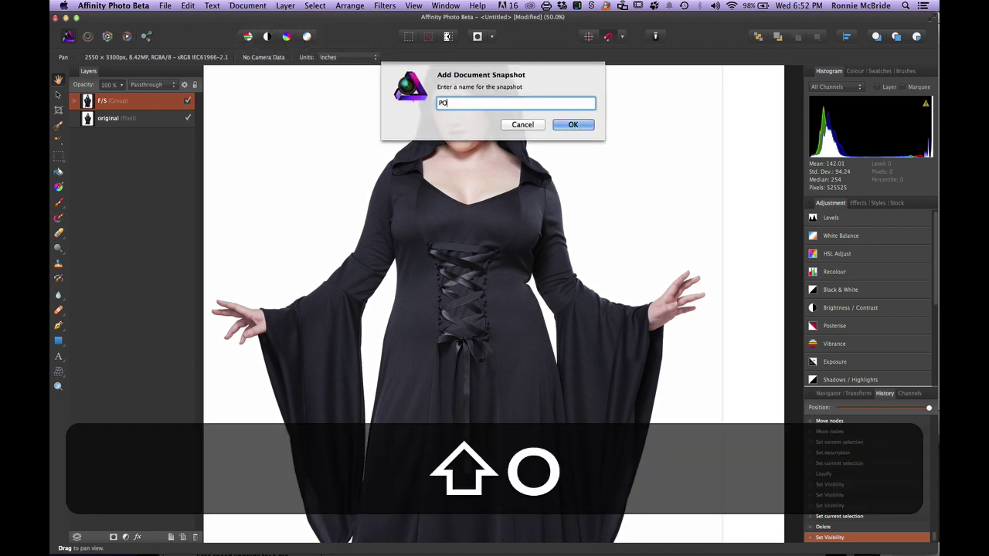
text(S)
key(BackSpace)
key(BackSpace)
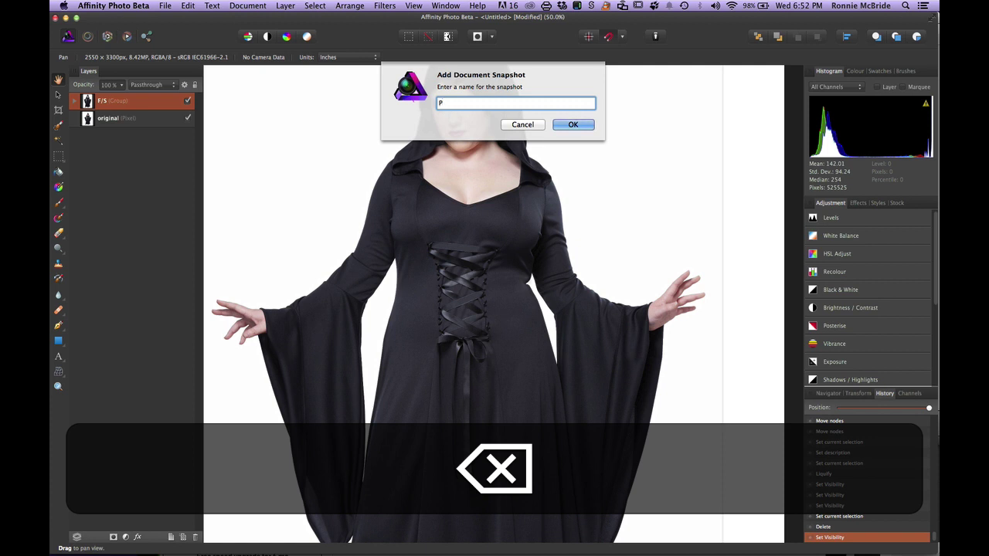
text(ost FS)
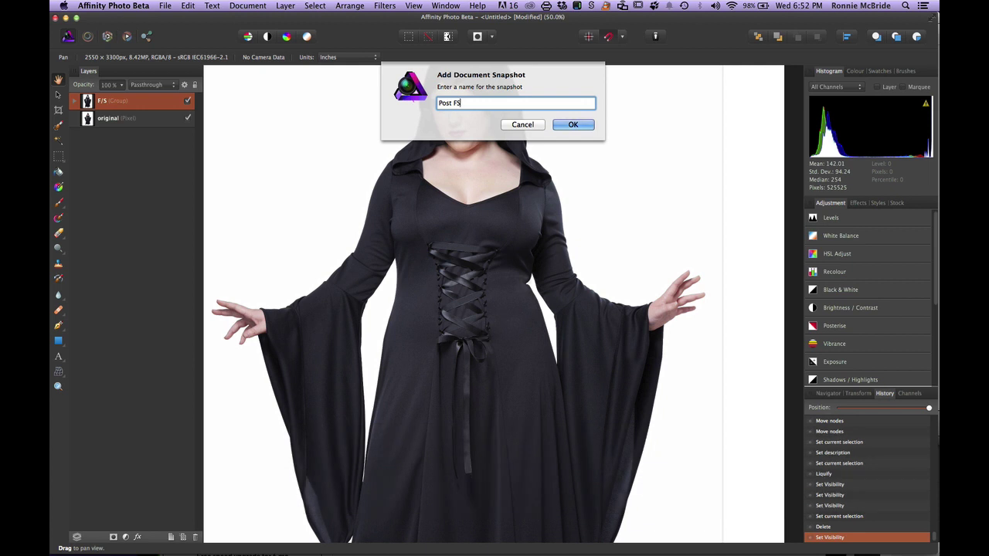
key(Return)
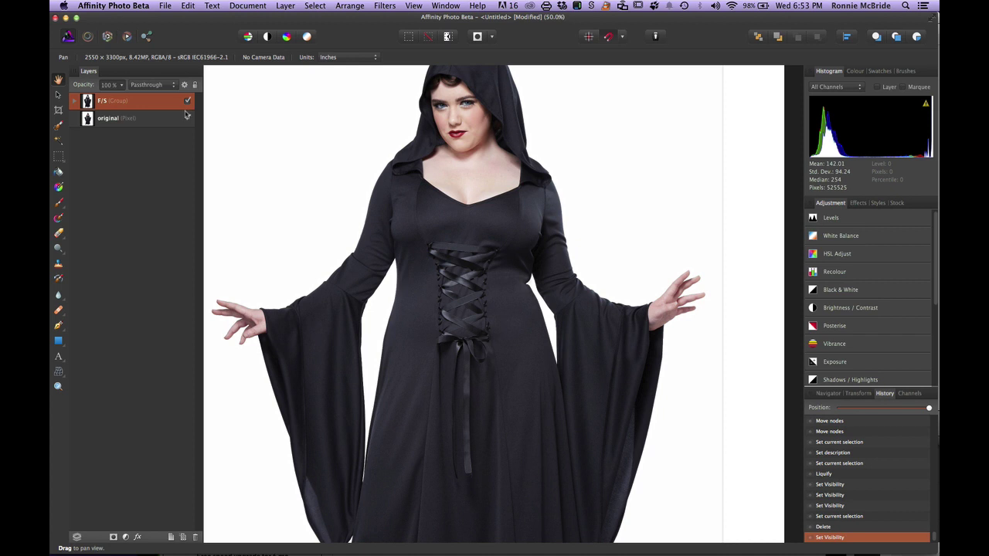
Create a new layer from the Post FS snapshot and hide the F/S group and original layer beneath it
click(285, 5)
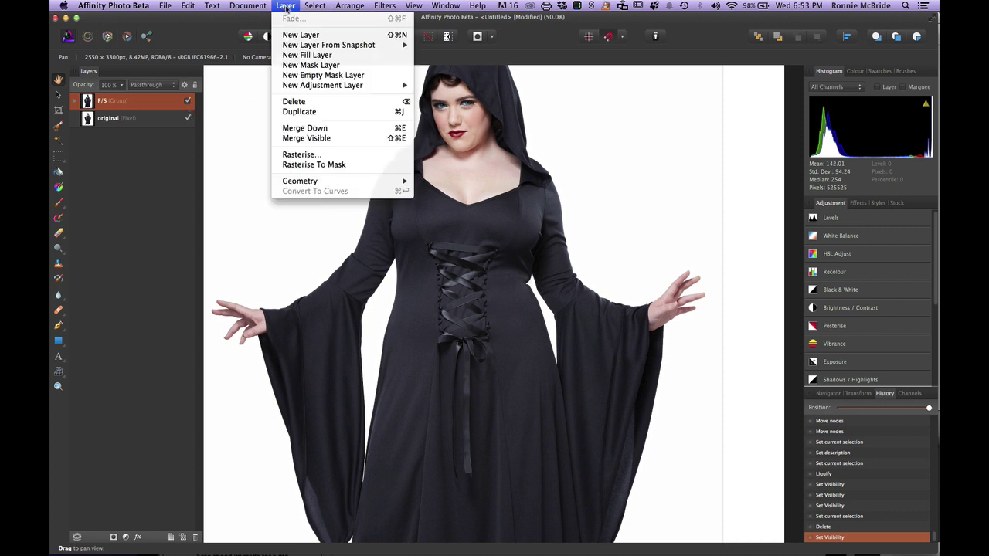
mouse_move(316, 46)
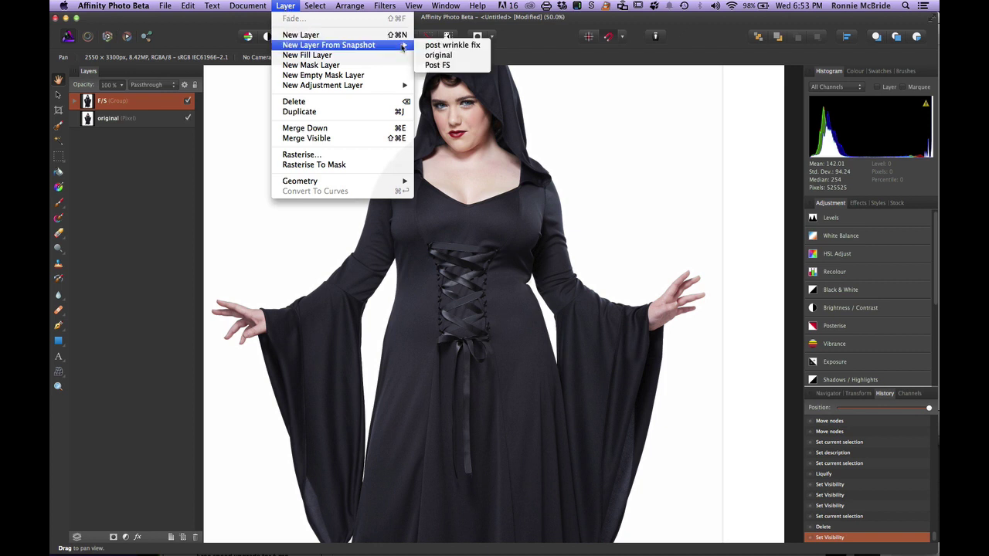
click(442, 66)
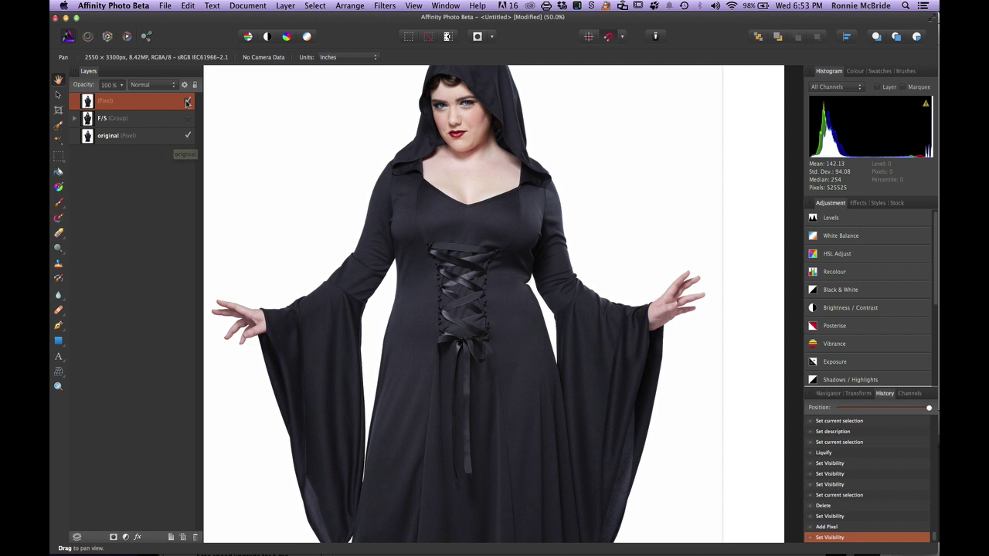
click(186, 102)
click(187, 102)
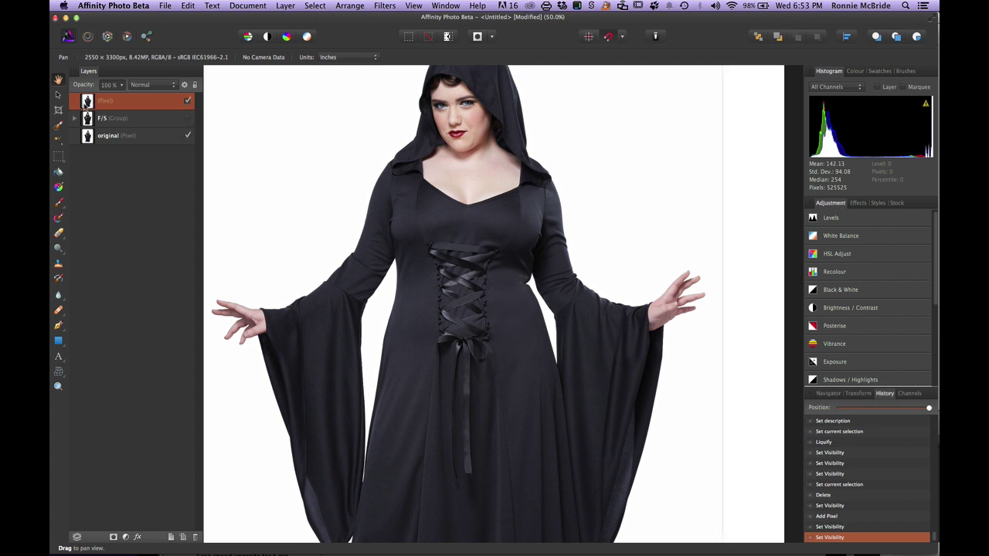
click(187, 136)
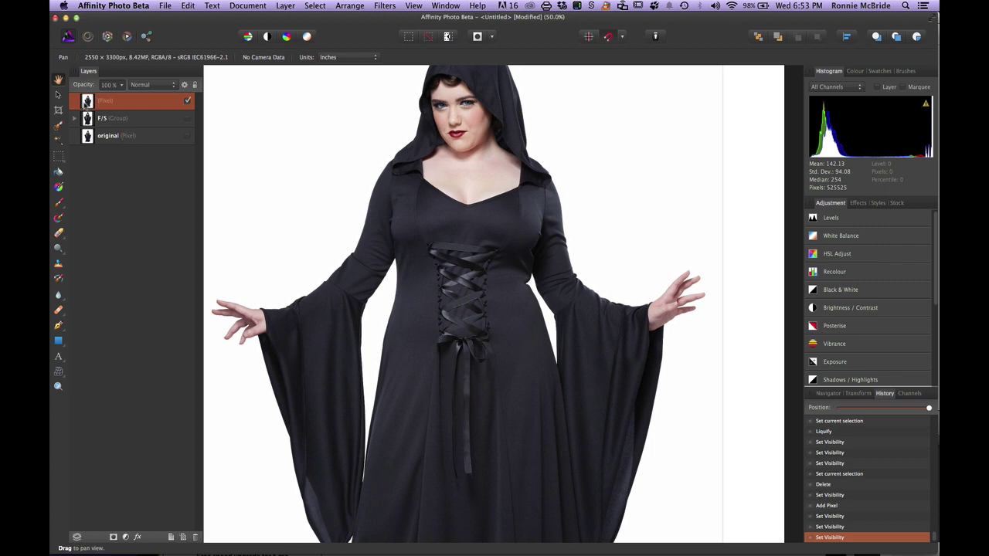
Open the snapshot layer in the Liquify persona and reduce the mesh divisions to 13.691
click(87, 36)
key(space)
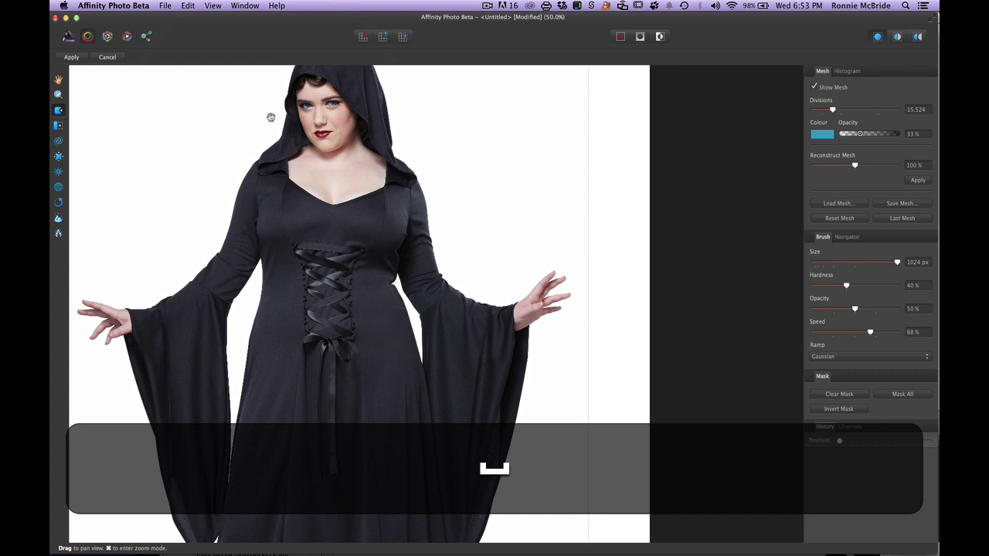
mouse_move(231, 126)
mouse_down()
mouse_move(342, 150)
mouse_move(331, 154)
mouse_up()
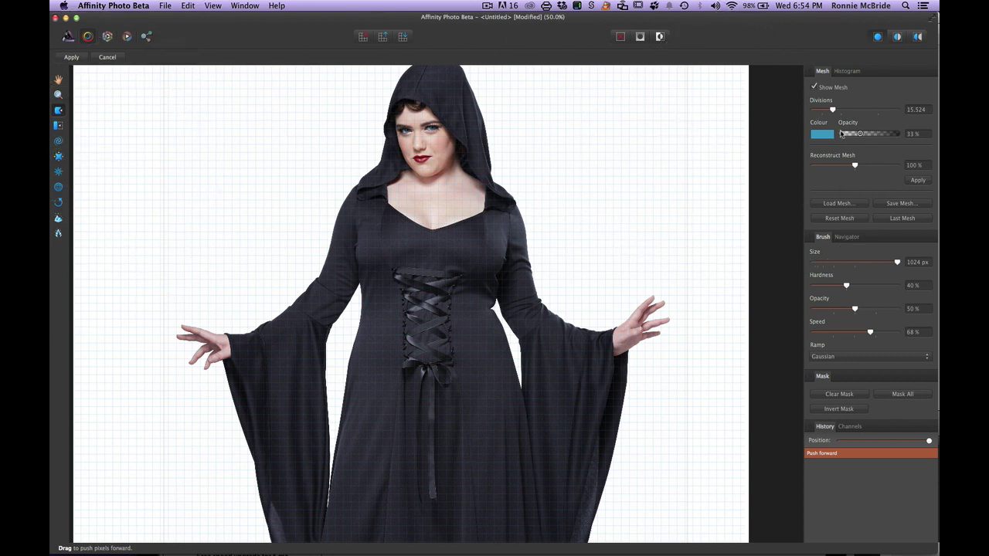
drag(832, 110, 829, 110)
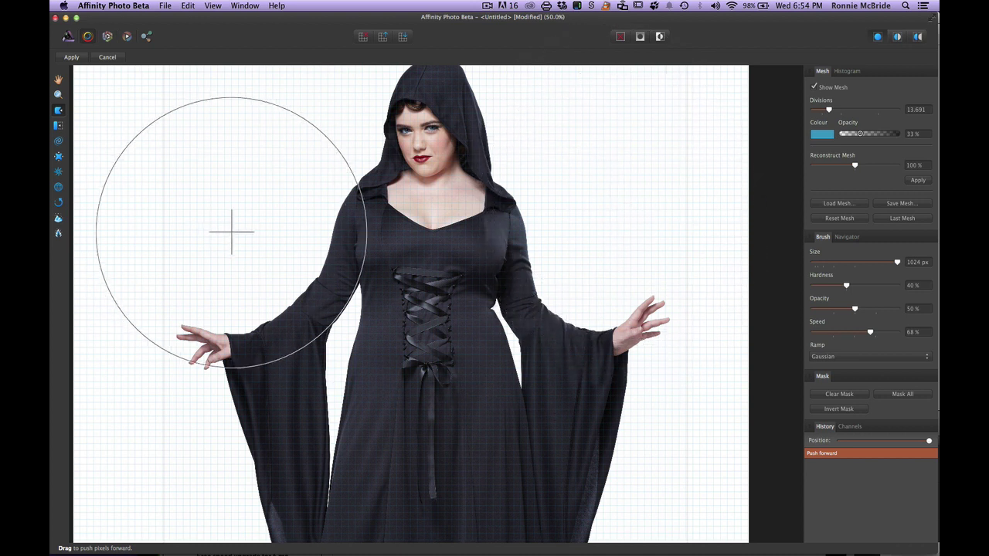
Try a large Push Forward stroke across the chest and undo it
mouse_move(497, 241)
mouse_down()
mouse_move(472, 243)
mouse_move(510, 258)
mouse_move(504, 268)
mouse_move(482, 223)
mouse_up()
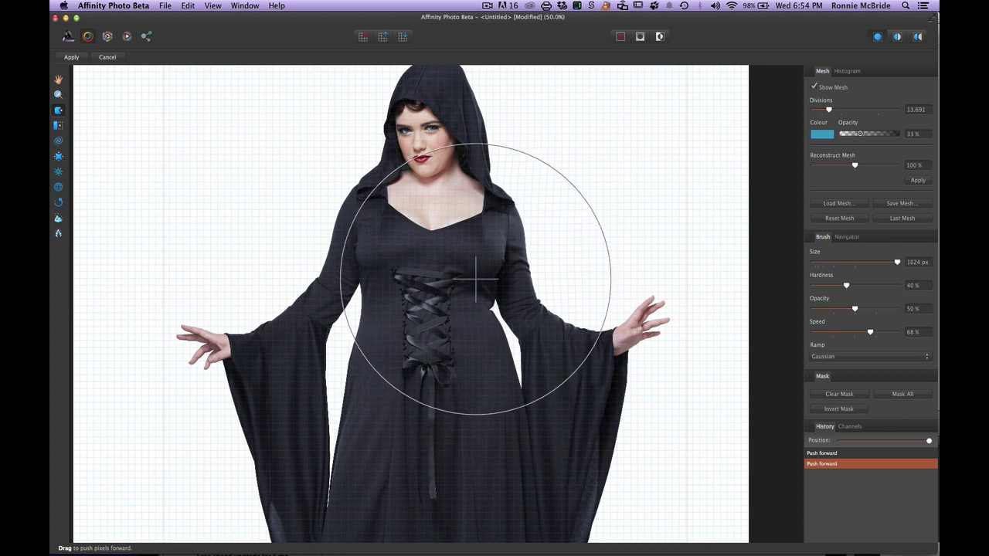
key(super+z)
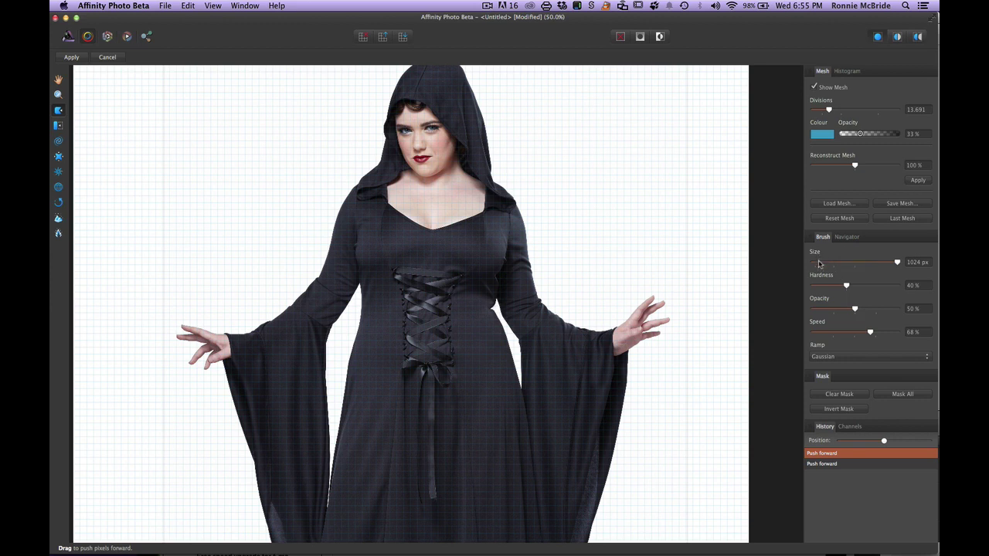
Examine the Liquify navigator, the brush ramp options, and the channels and history lists
click(847, 236)
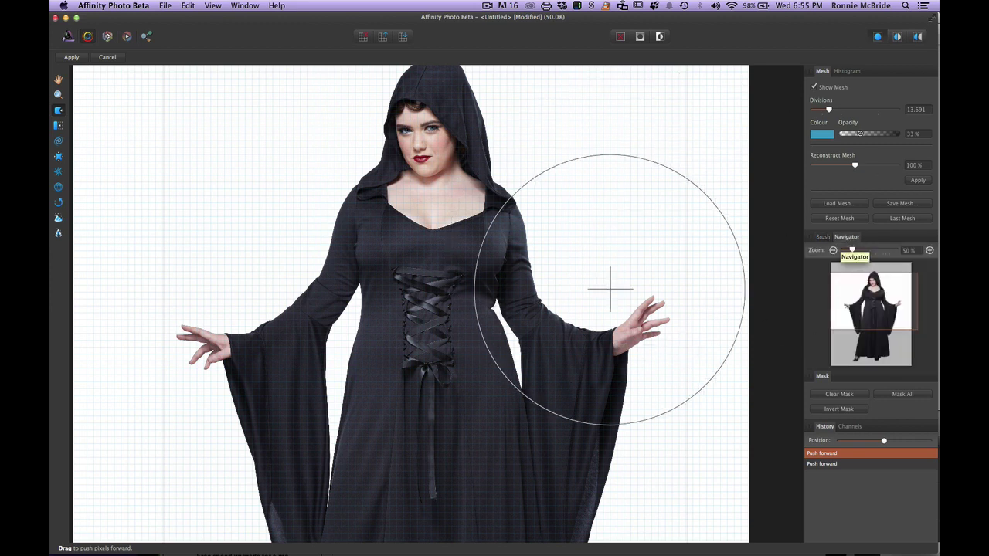
mouse_move(855, 308)
mouse_down()
mouse_move(870, 317)
mouse_move(838, 259)
mouse_up()
click(823, 237)
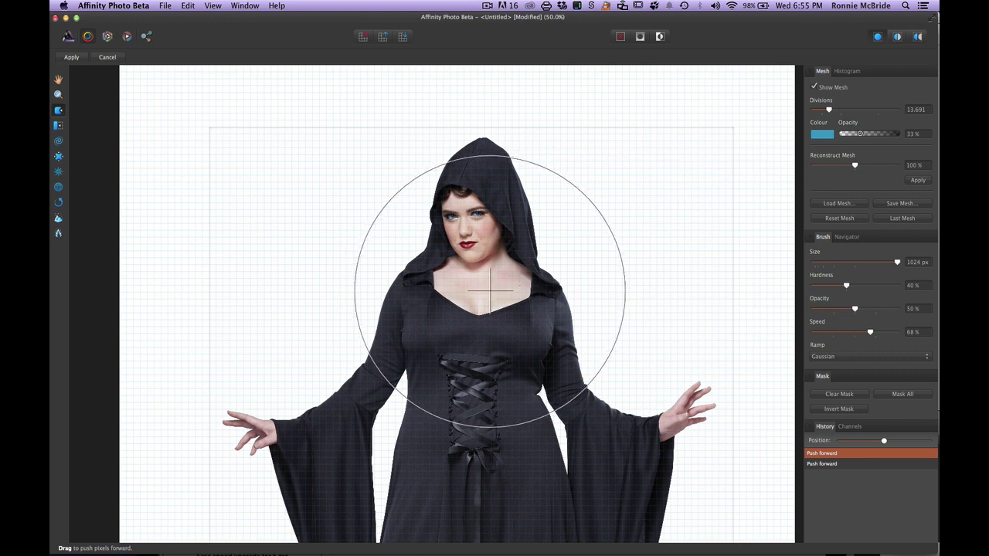
click(842, 357)
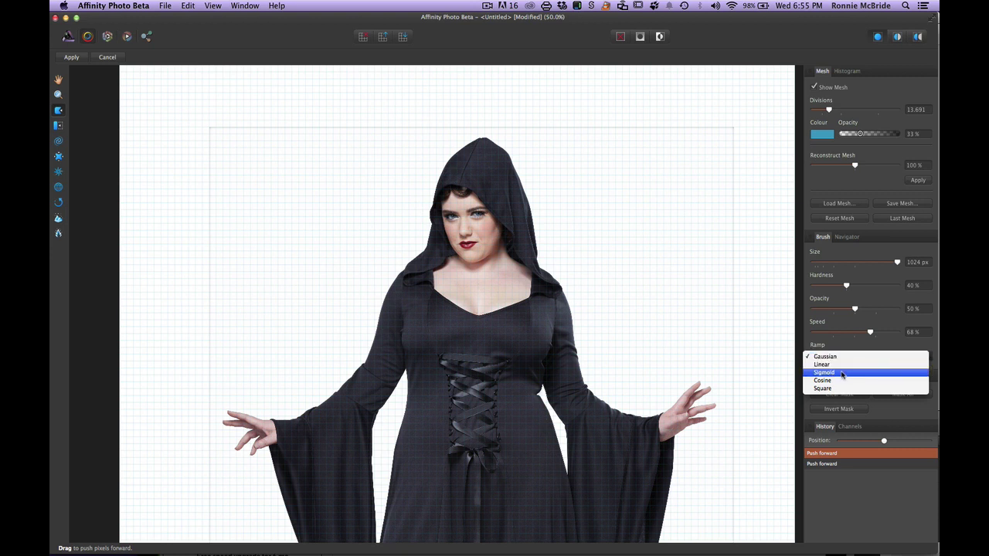
click(837, 324)
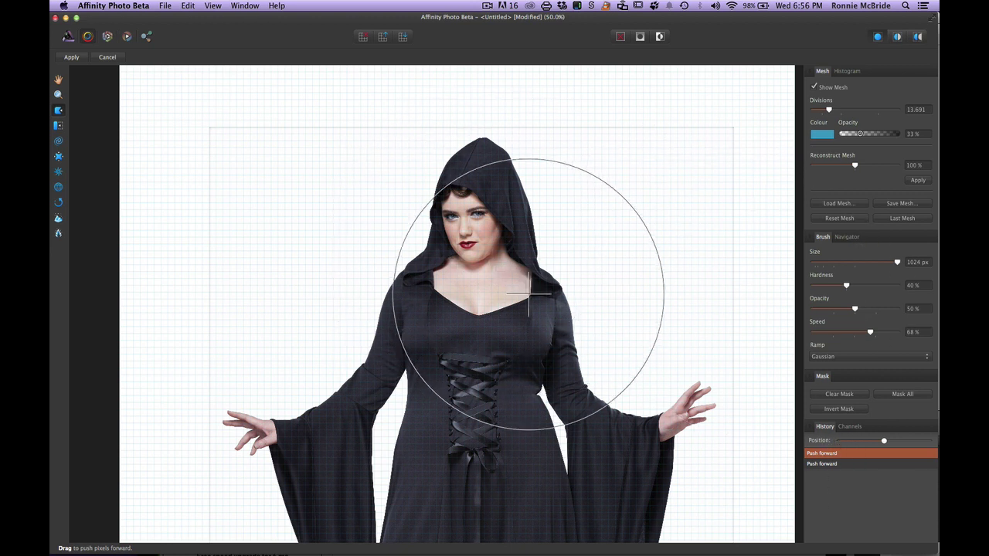
click(849, 426)
click(825, 426)
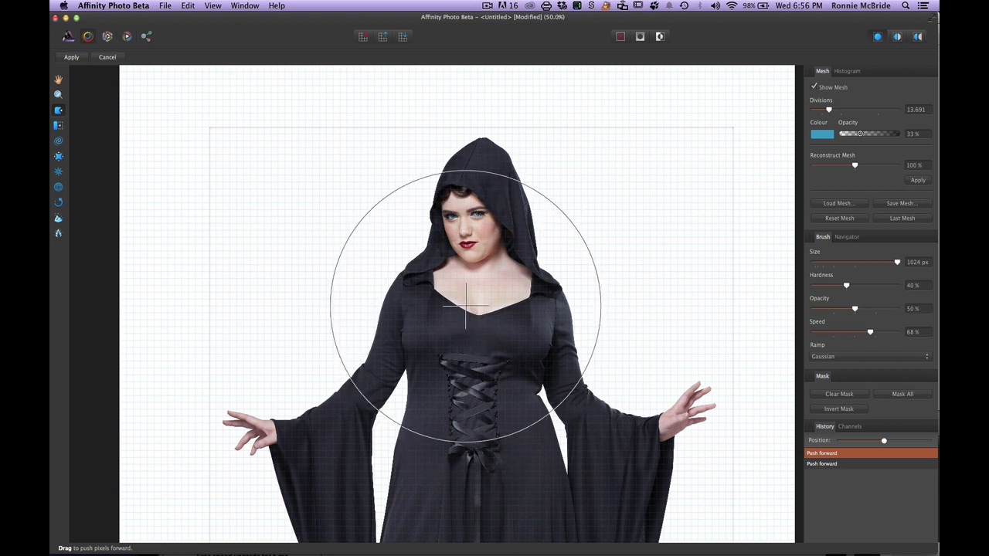
Freeze the upper arm and elbow on the image's left side with a 128 px brush, and return to the Push Forward tool
key(space)
drag(479, 364, 455, 283)
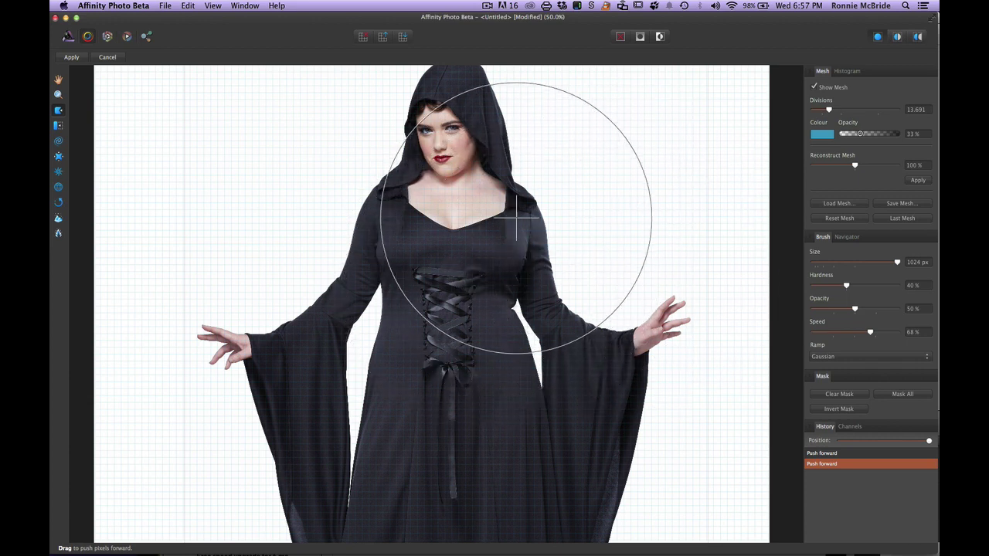
key(bracketleft)
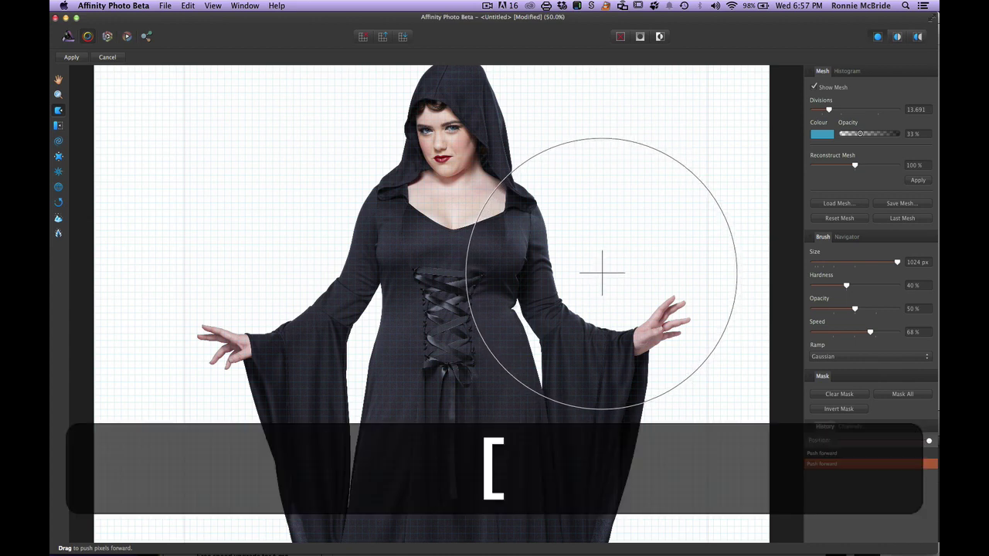
key(bracketright)
key(bracketleft)
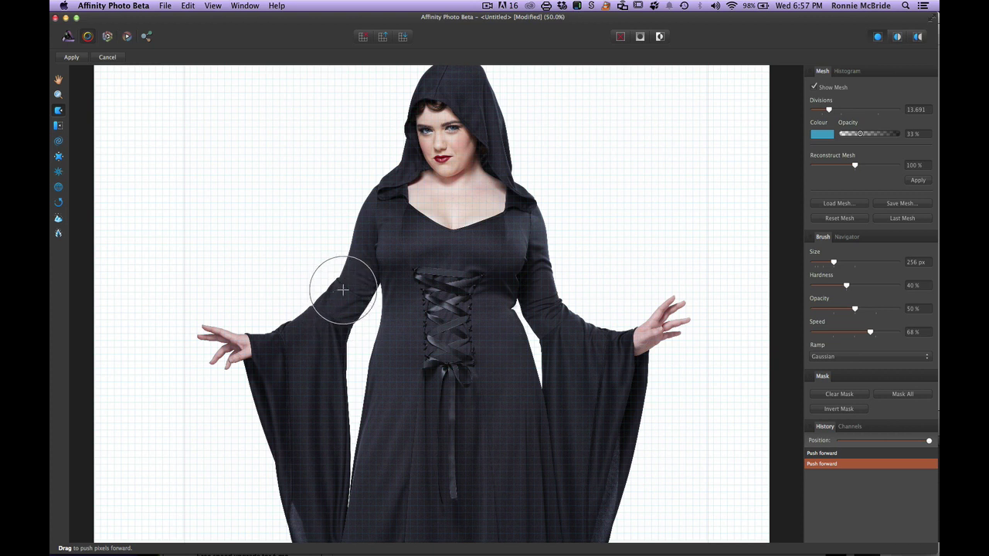
key(f)
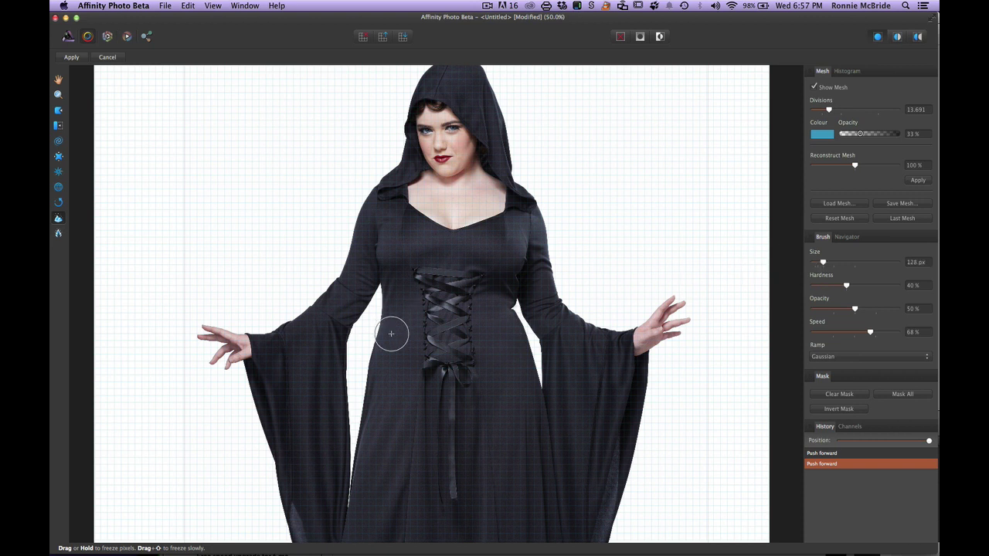
drag(391, 334, 342, 307)
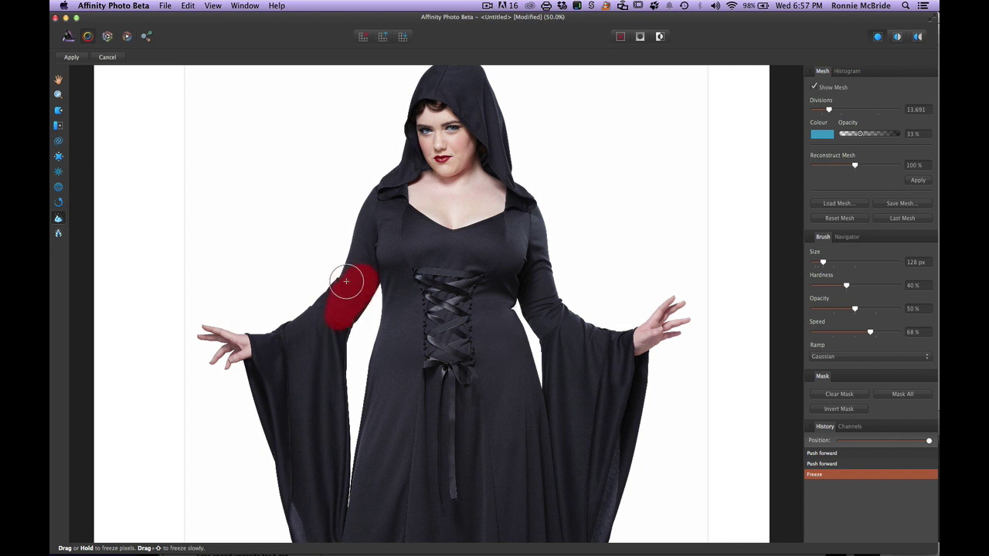
mouse_move(346, 281)
mouse_down()
mouse_move(353, 256)
mouse_move(362, 270)
mouse_up()
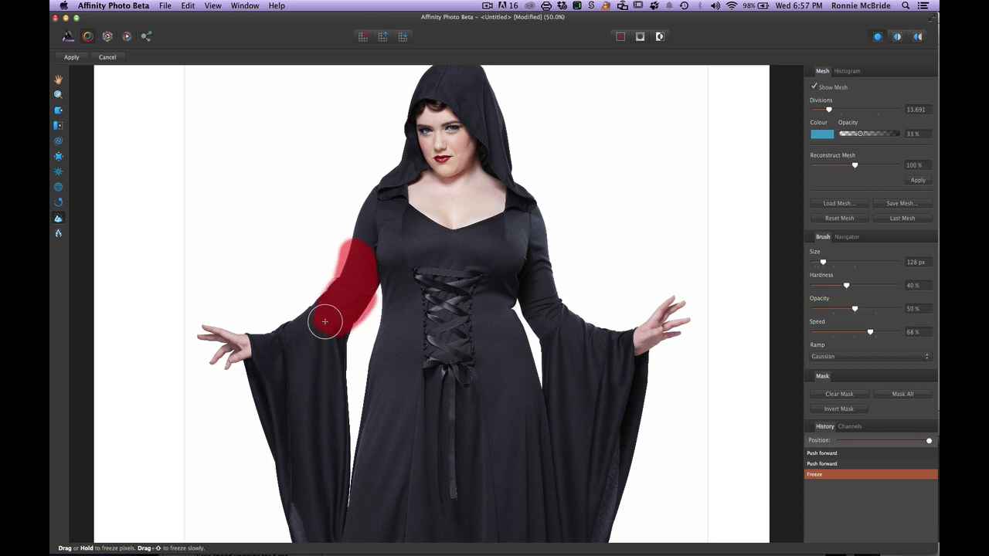
mouse_move(325, 321)
mouse_down()
mouse_move(331, 335)
mouse_move(327, 298)
mouse_move(317, 315)
mouse_up()
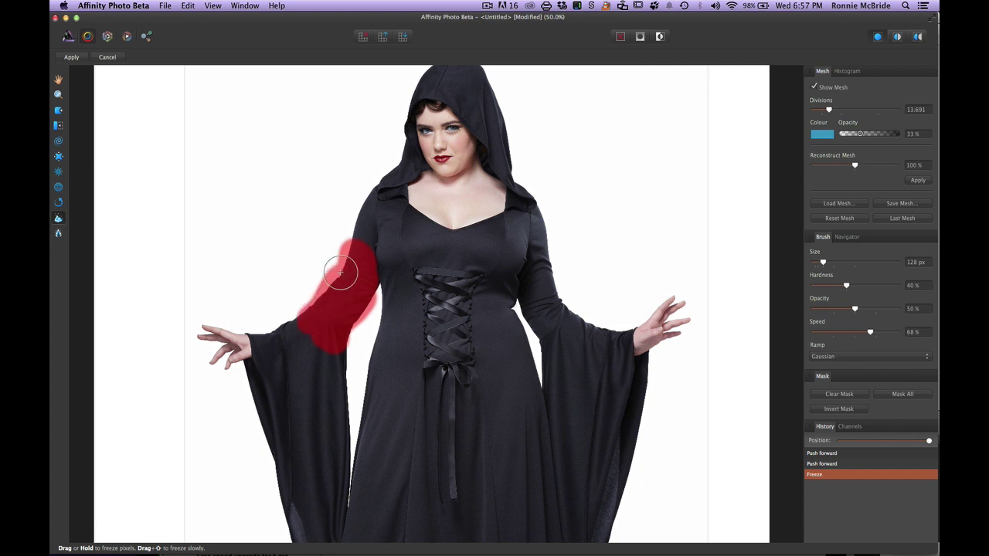
mouse_move(340, 272)
mouse_down()
mouse_move(345, 297)
mouse_move(365, 293)
mouse_move(342, 301)
mouse_up()
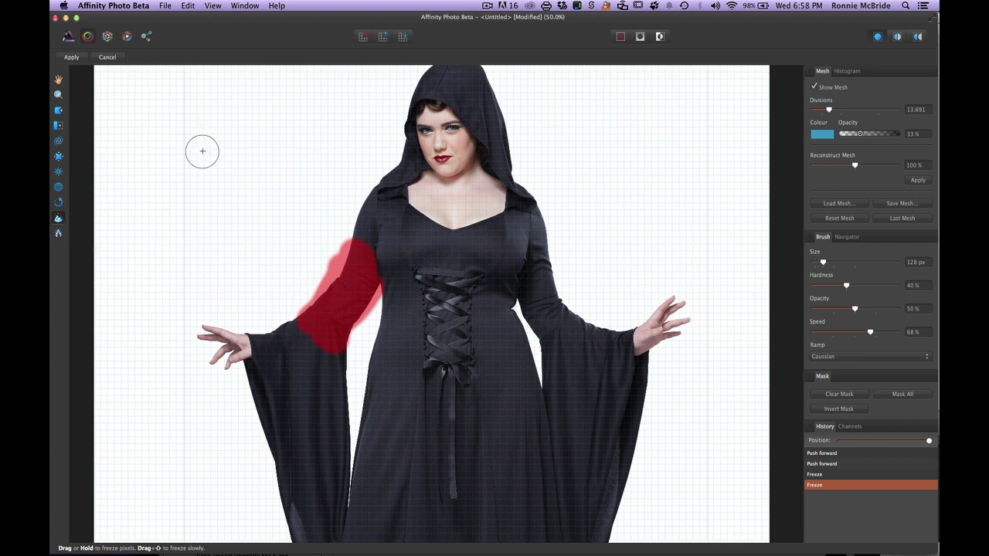
key(p)
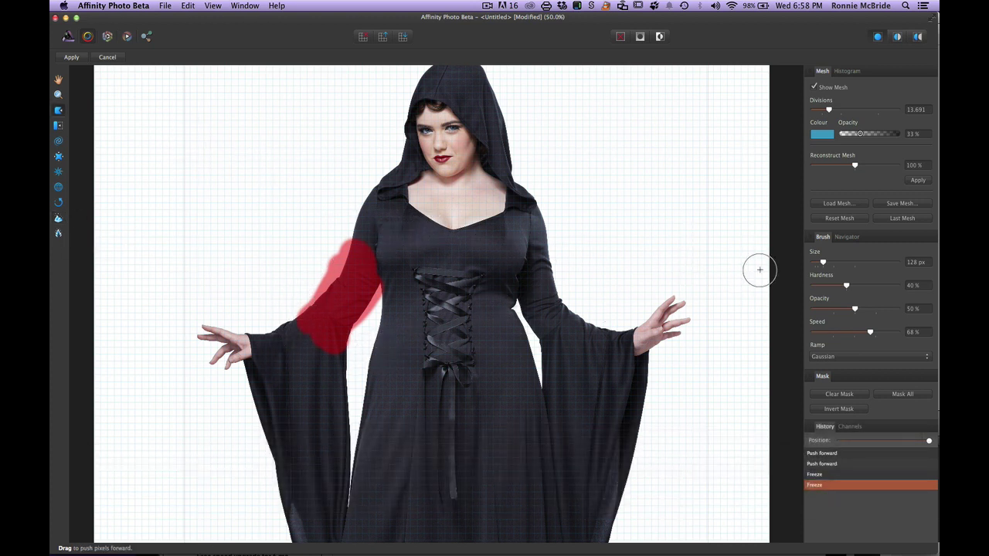
Try Push Forward strokes on the waist at the image's left side with a 441.9 px brush and undo them
drag(854, 265, 849, 263)
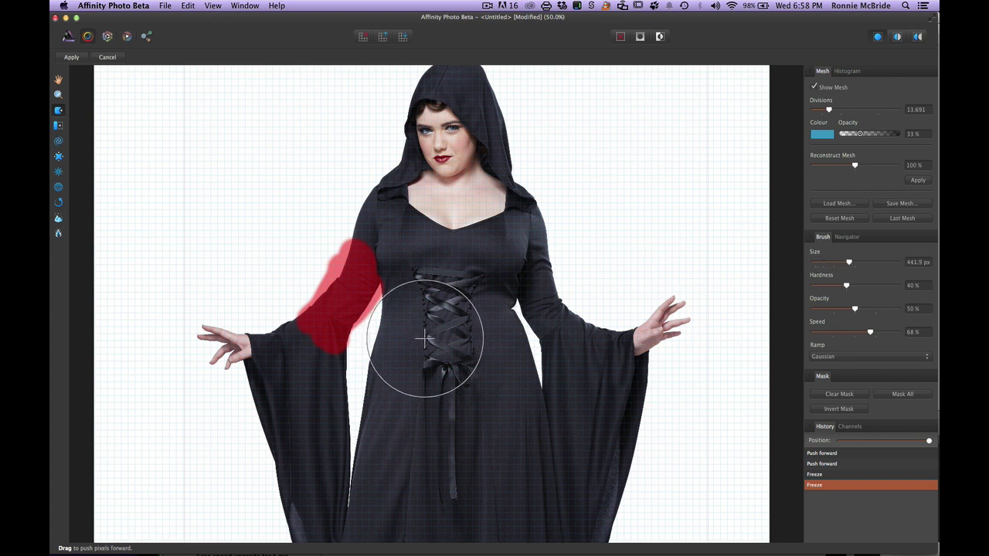
drag(420, 343, 371, 349)
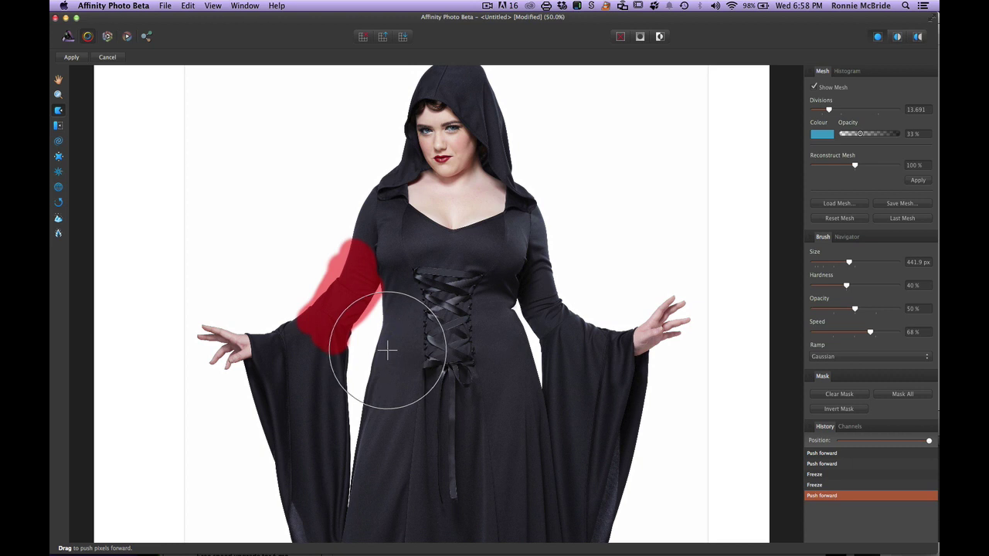
drag(389, 348, 380, 342)
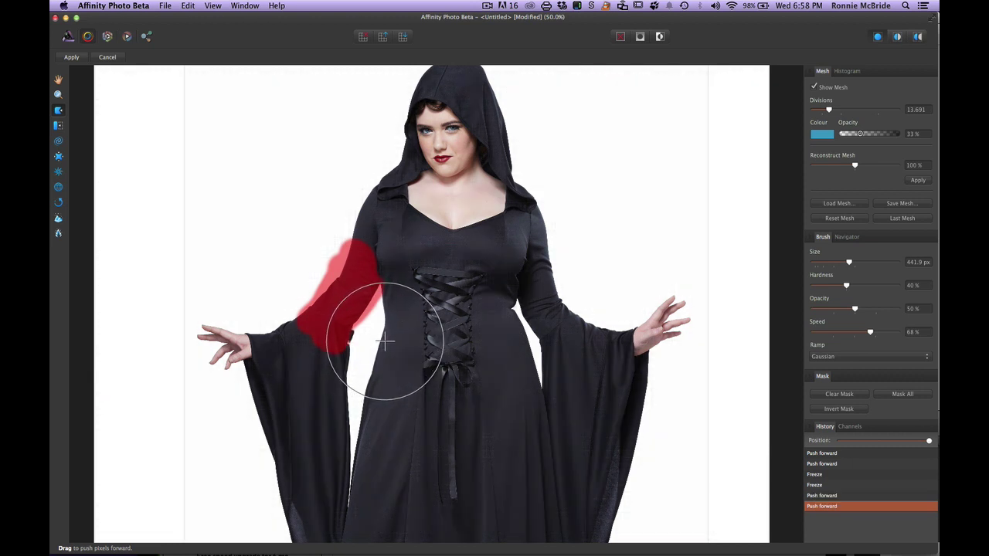
mouse_move(382, 342)
mouse_down()
mouse_move(342, 331)
mouse_move(350, 346)
mouse_move(356, 338)
mouse_up()
key(super+z)
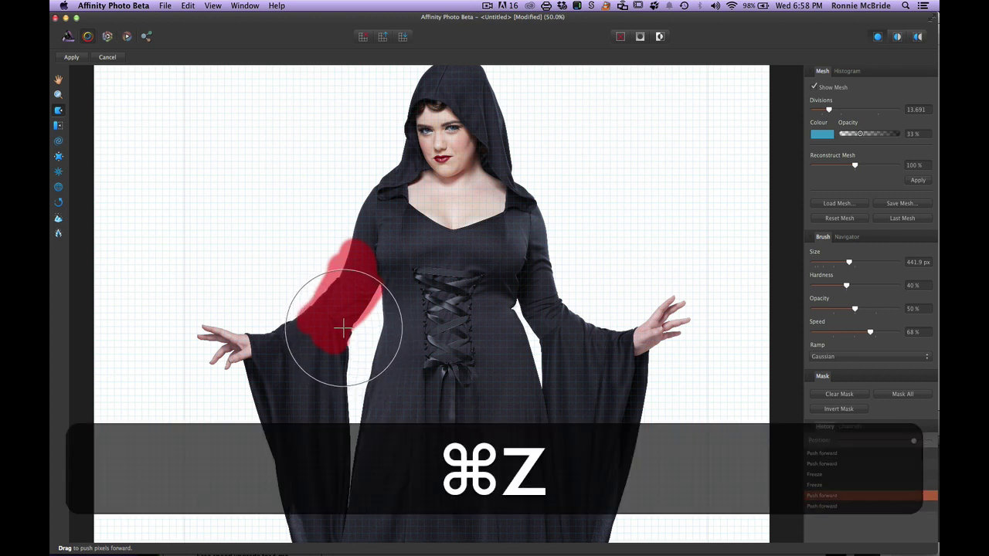
key(super+z)
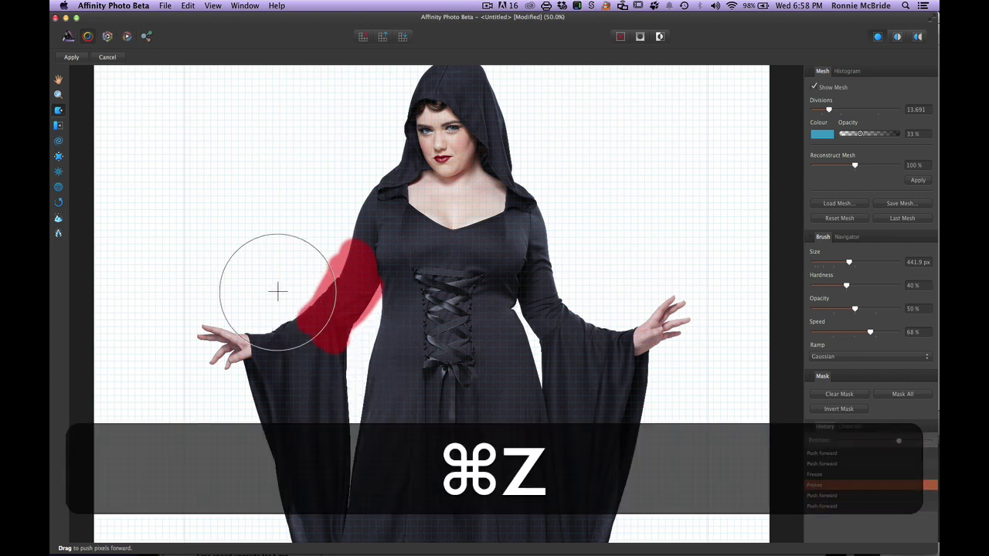
Extend the freeze mask over the elbow and upper sleeve on the image's left side with a 128 px brush at 93% opacity
click(58, 218)
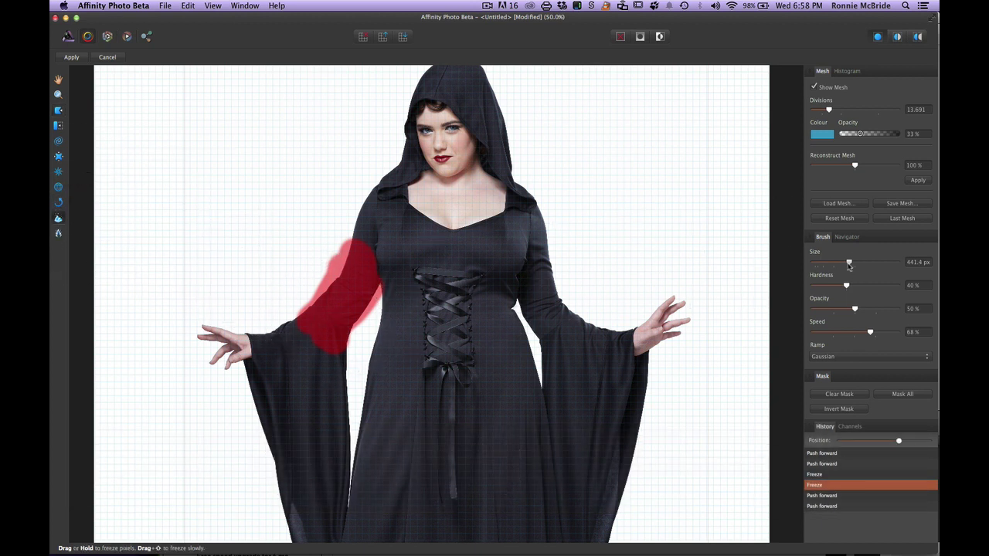
mouse_move(344, 322)
mouse_down()
mouse_move(319, 347)
mouse_move(334, 323)
mouse_up()
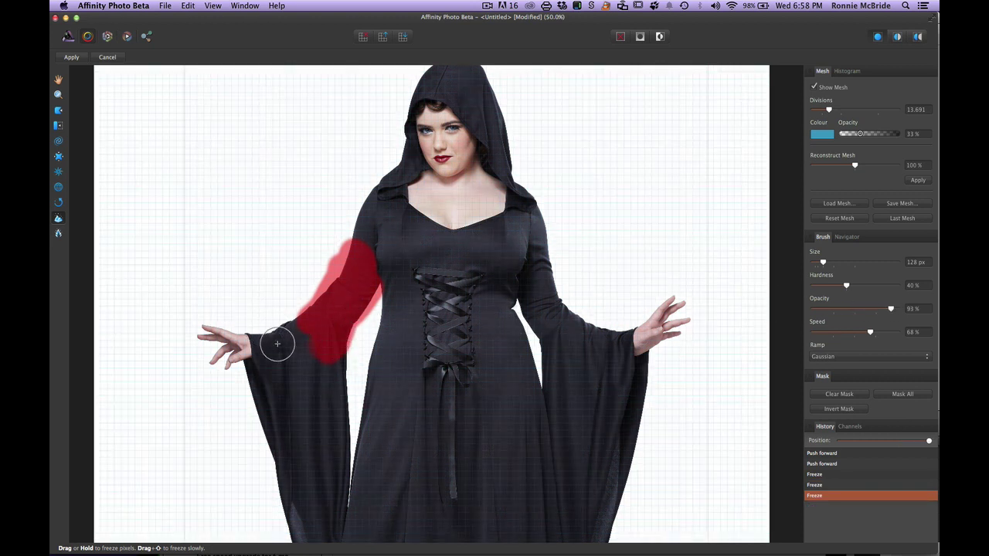
drag(277, 343, 313, 353)
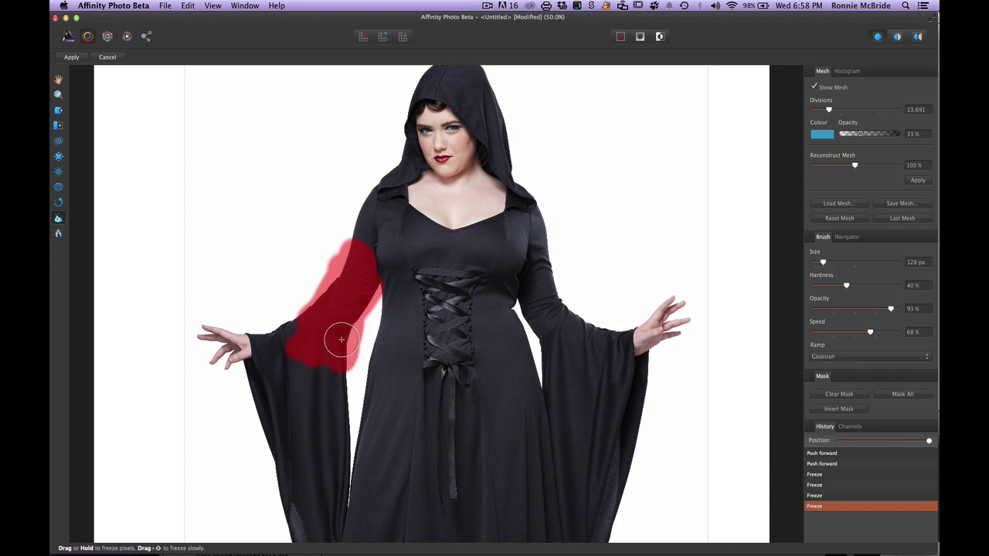
drag(327, 340, 316, 345)
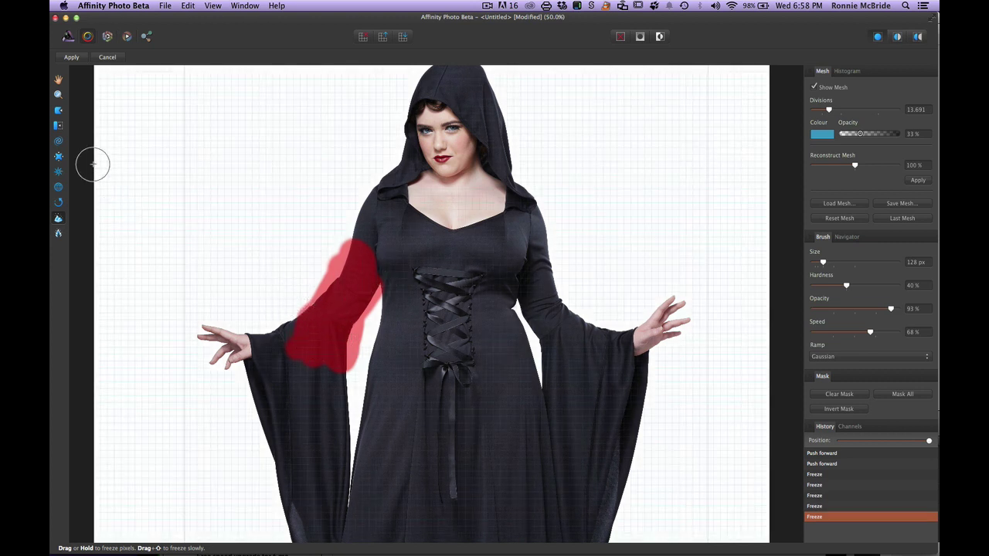
Nudge the waist on the image's left side with a 512 px Push Forward brush, then try the opposite side and undo that stroke
key(p)
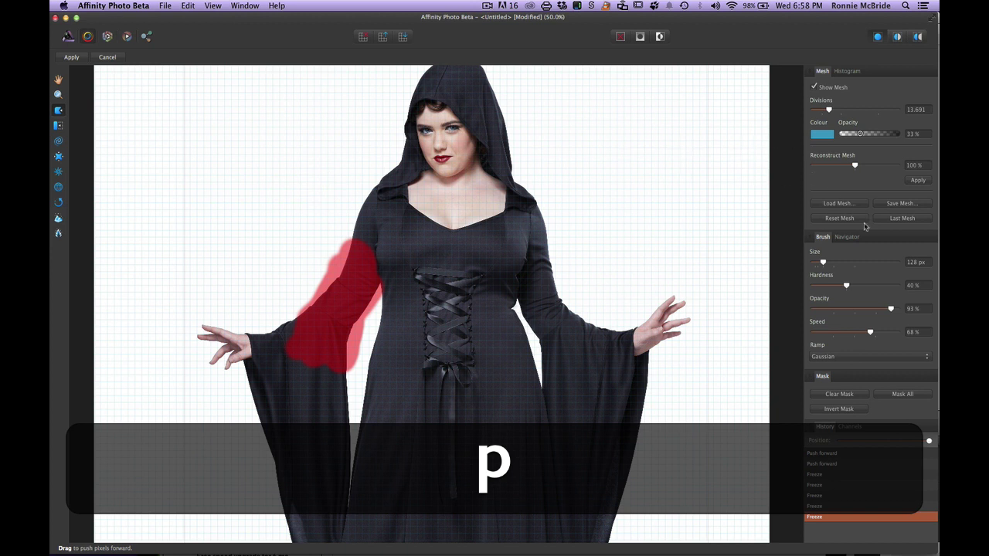
drag(822, 262, 855, 262)
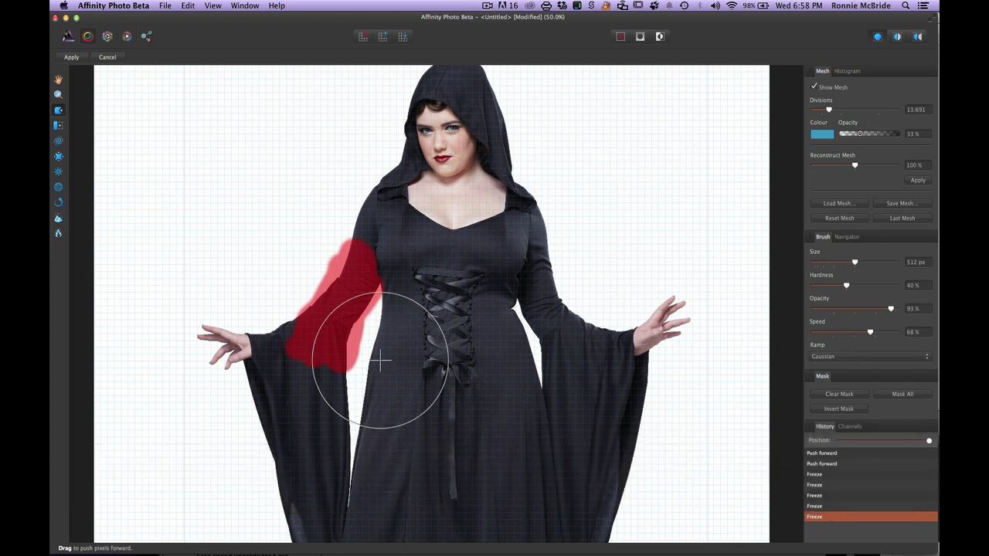
drag(379, 360, 376, 353)
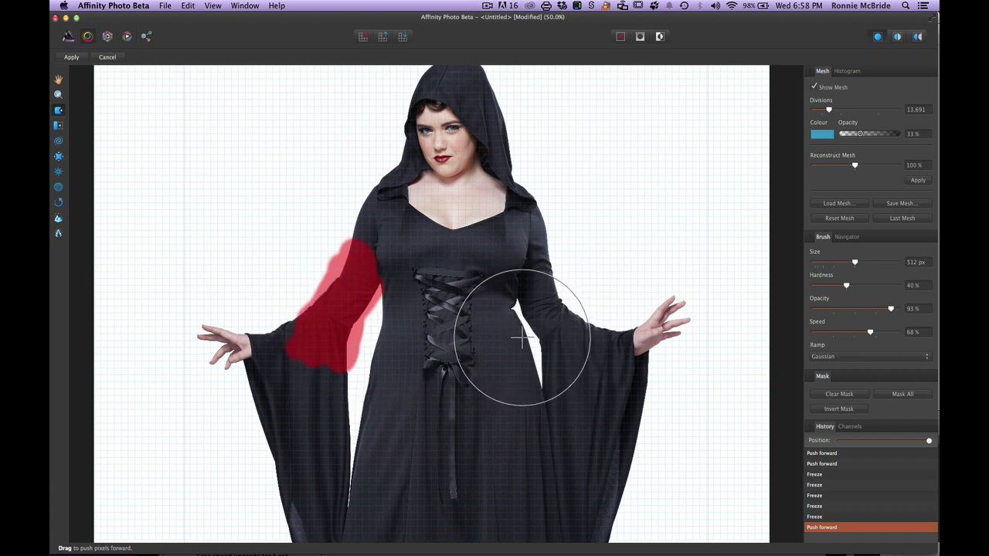
drag(521, 336, 530, 320)
key(super+z)
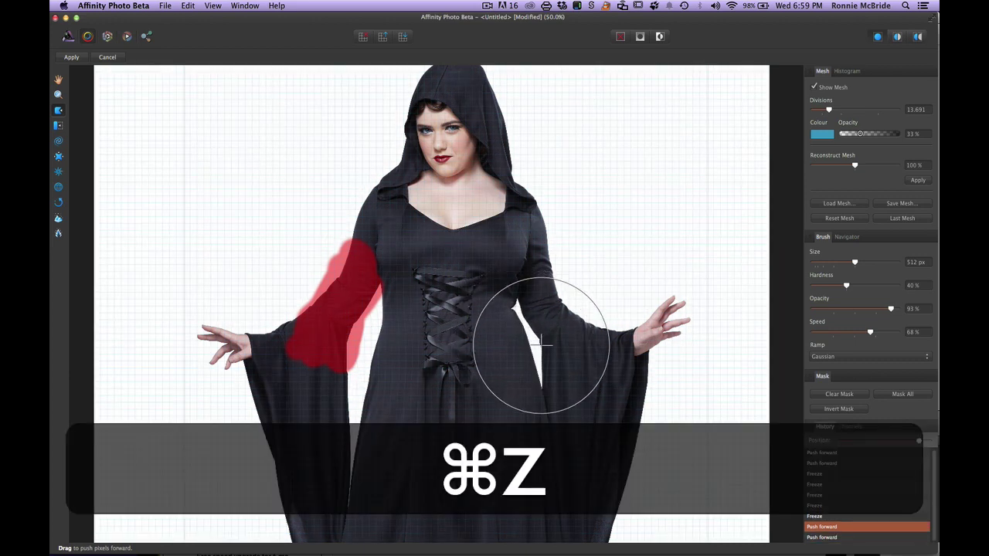
Freeze the forearm, elbow and upper sleeve on the image's right side with a 128 px brush
click(833, 264)
key(f)
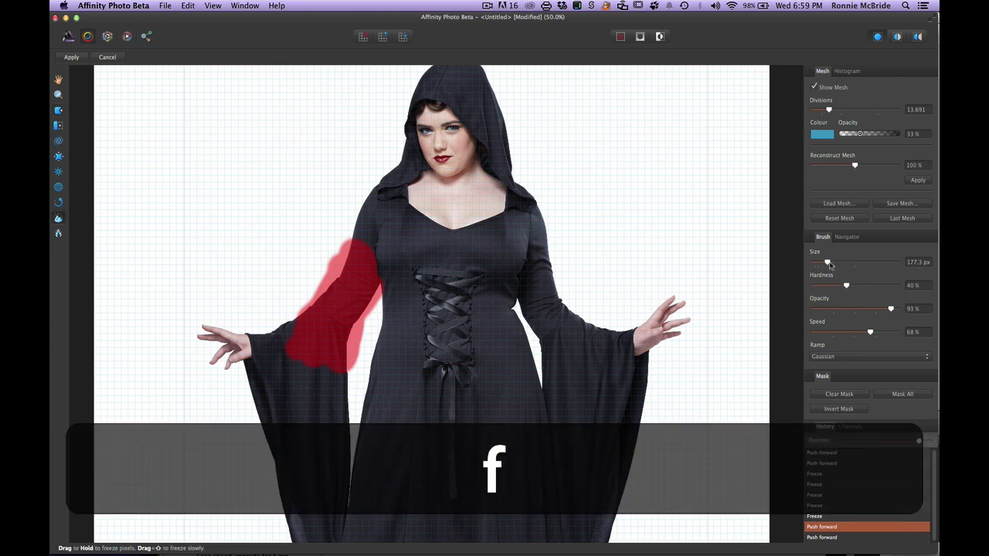
drag(829, 264, 823, 264)
mouse_move(541, 310)
mouse_down()
mouse_move(558, 373)
mouse_move(559, 328)
mouse_move(571, 361)
mouse_move(539, 279)
mouse_move(556, 327)
mouse_up()
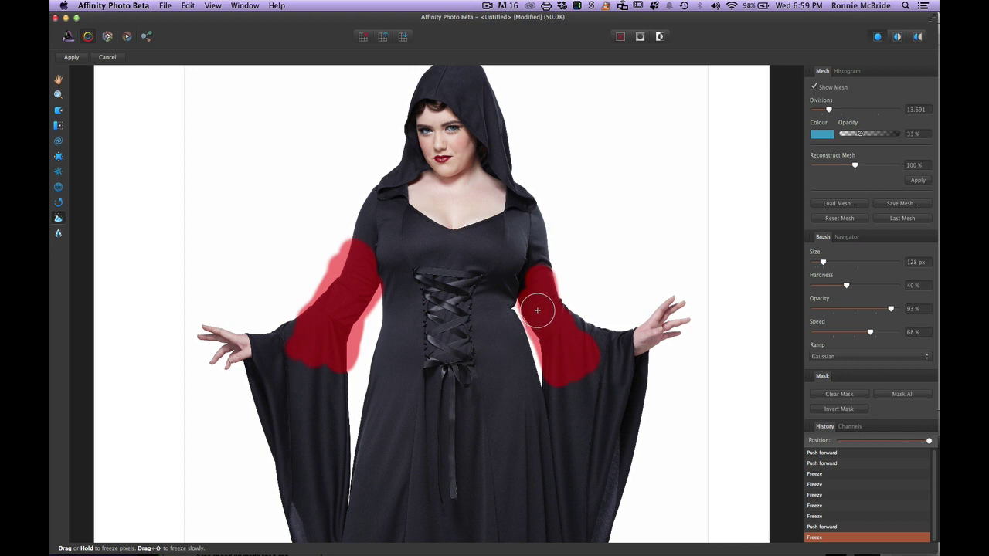
drag(571, 383, 580, 379)
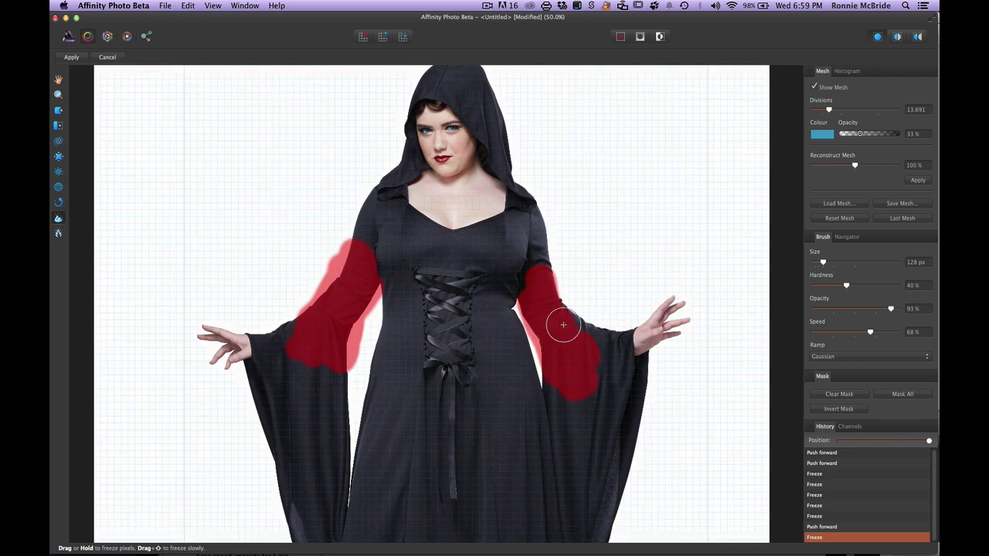
Try pushing in the waist on the image's right side with a 512 px brush and undo the stroke
key(p)
drag(823, 263, 833, 264)
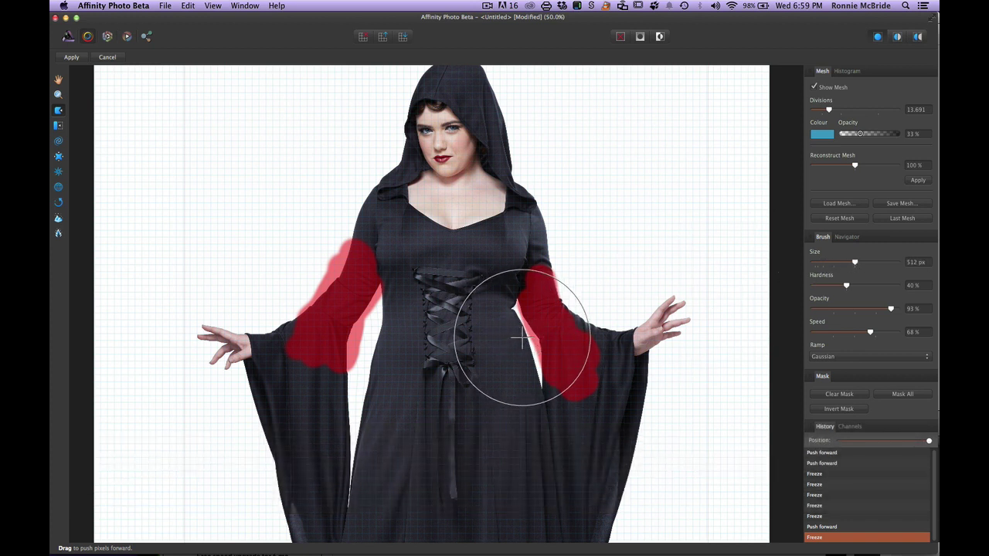
drag(521, 336, 522, 342)
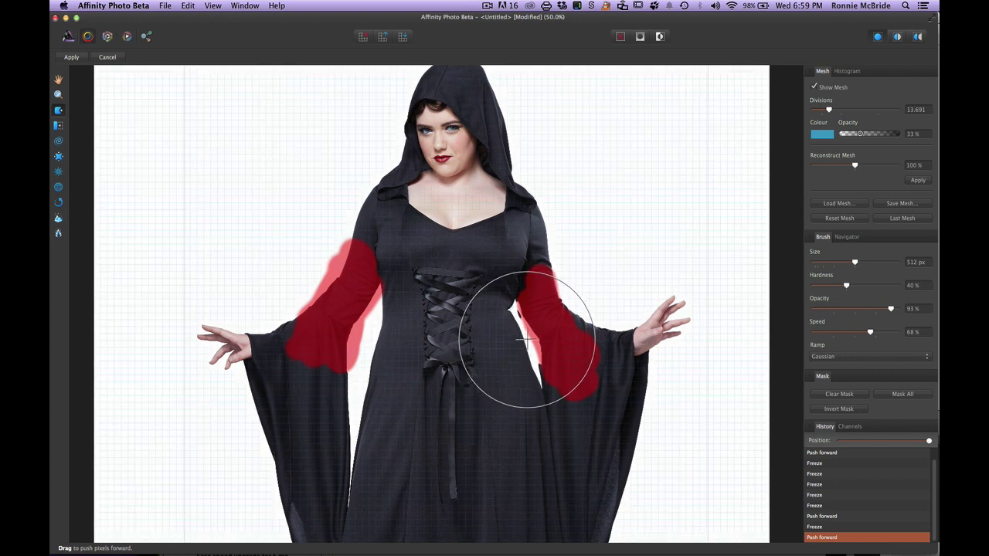
key(super+z)
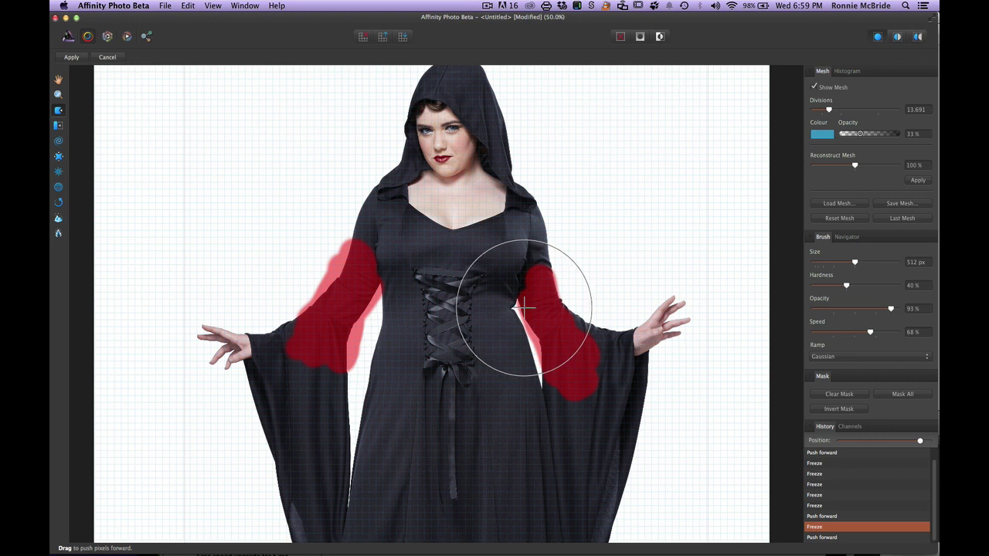
Freeze the inner edge of the arm on the image's right side more fully with a 64 px brush
key(f)
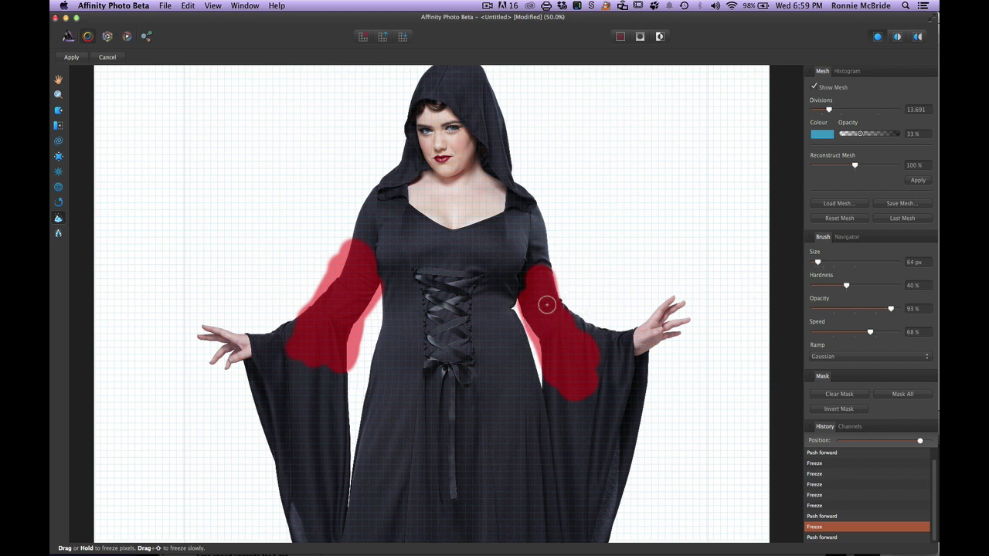
drag(531, 315, 530, 311)
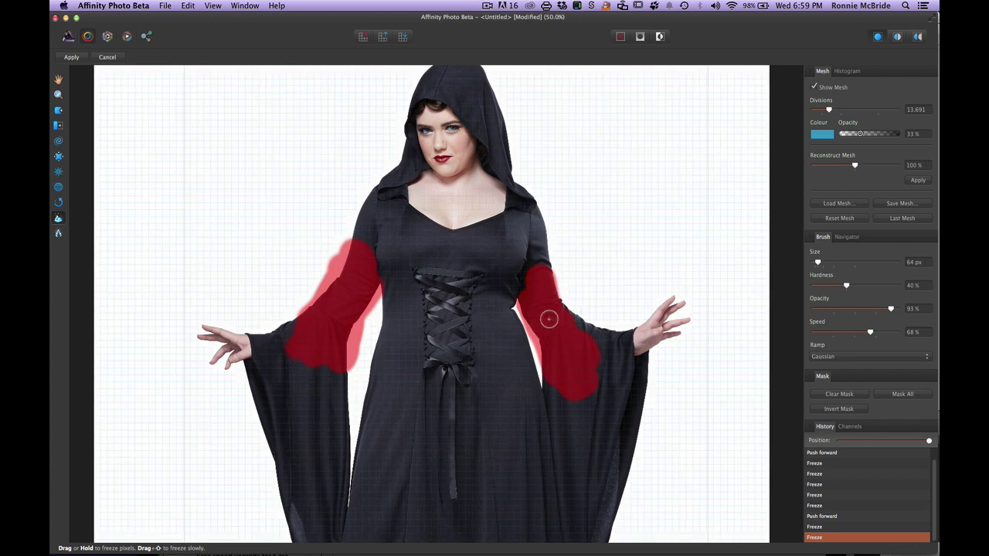
drag(549, 318, 527, 307)
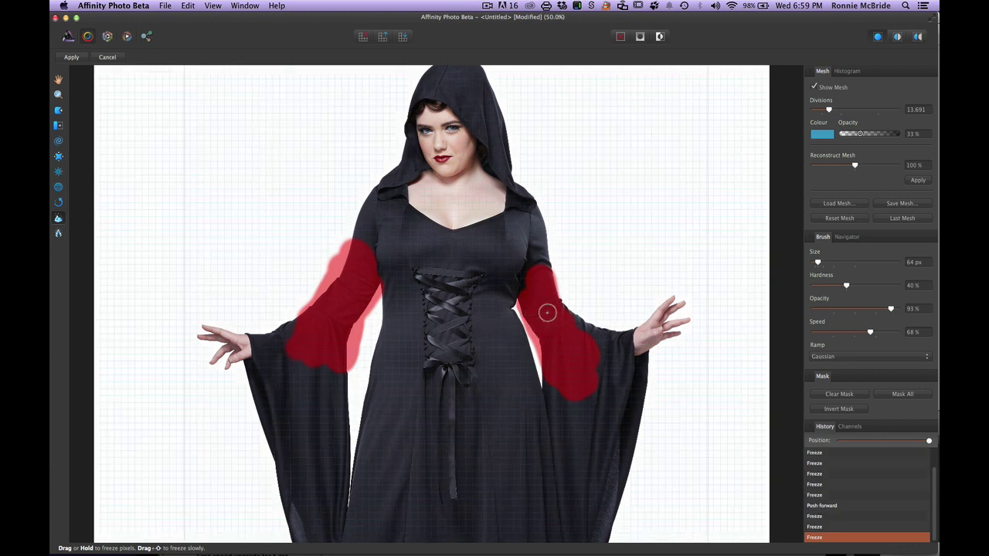
Try several 512 px Push Forward strokes on the waist beside the newly frozen arm and undo them all
key(p)
drag(833, 264, 855, 266)
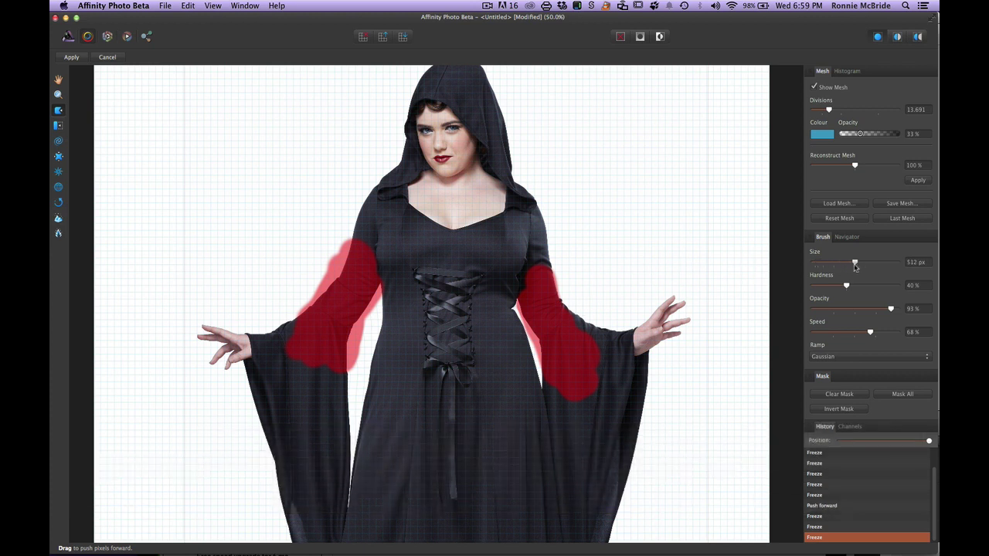
mouse_move(516, 350)
mouse_down()
mouse_move(522, 329)
mouse_move(512, 330)
mouse_up()
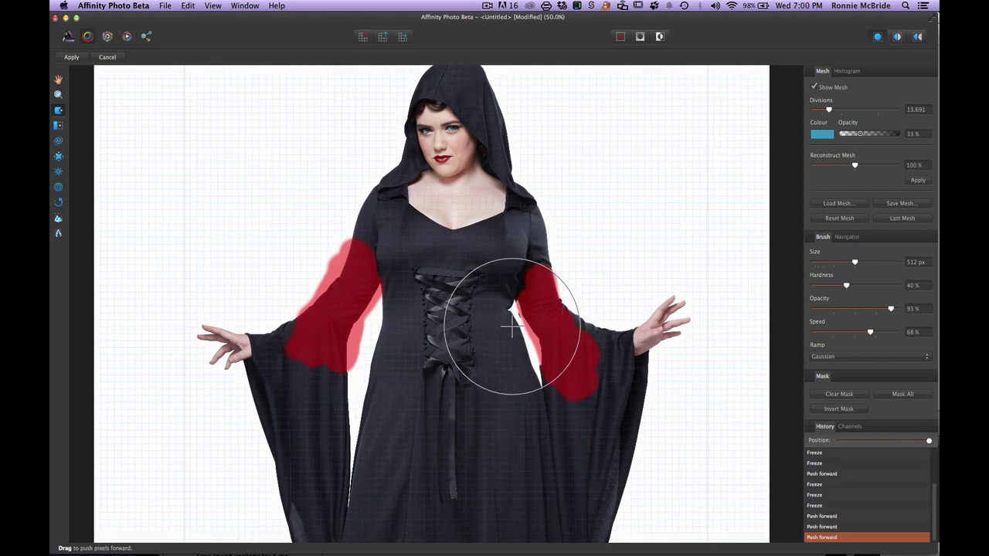
key(super+z)
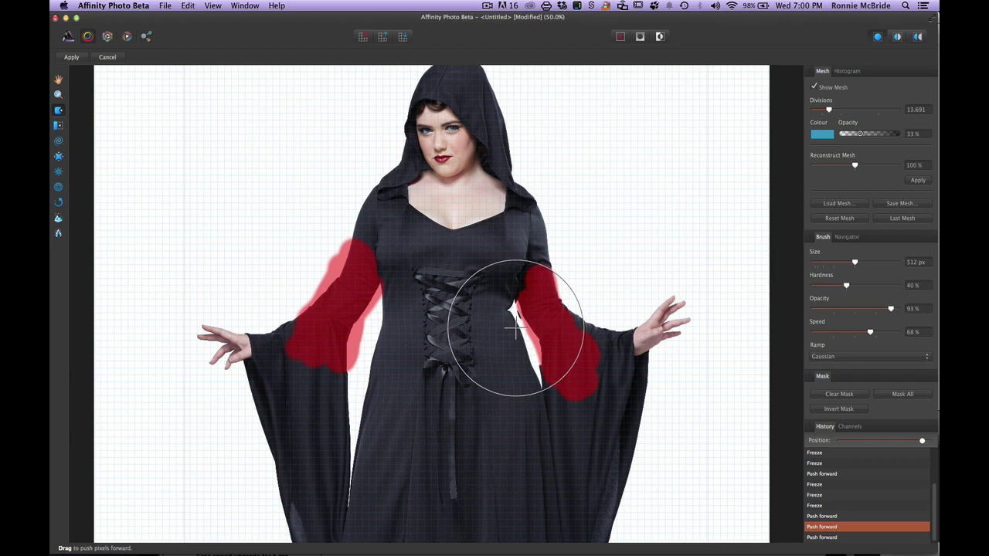
key(super+z)
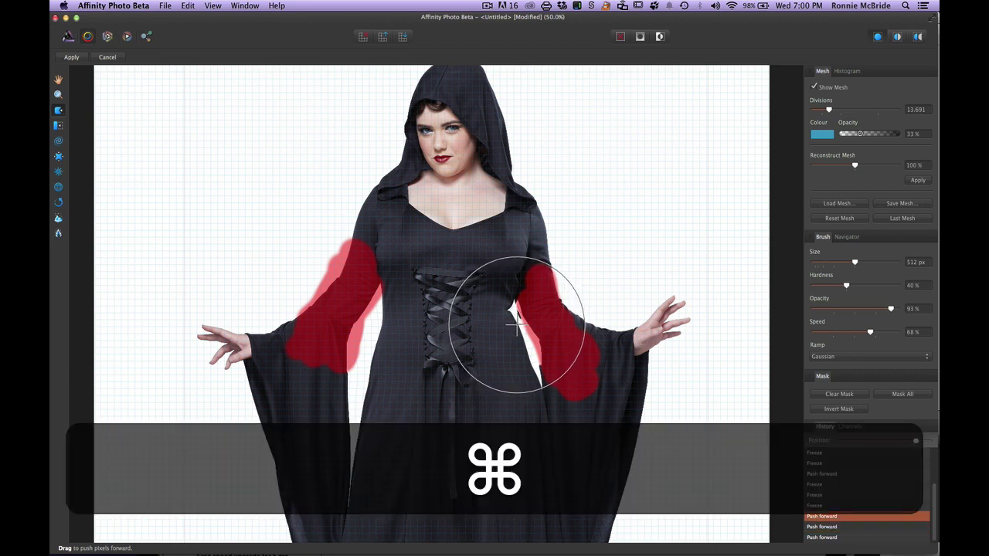
key(super+z)
Reshape the waist on the image's right side and both sides of the bust with small Push Forward strokes, using a 354 px brush
drag(516, 329, 507, 320)
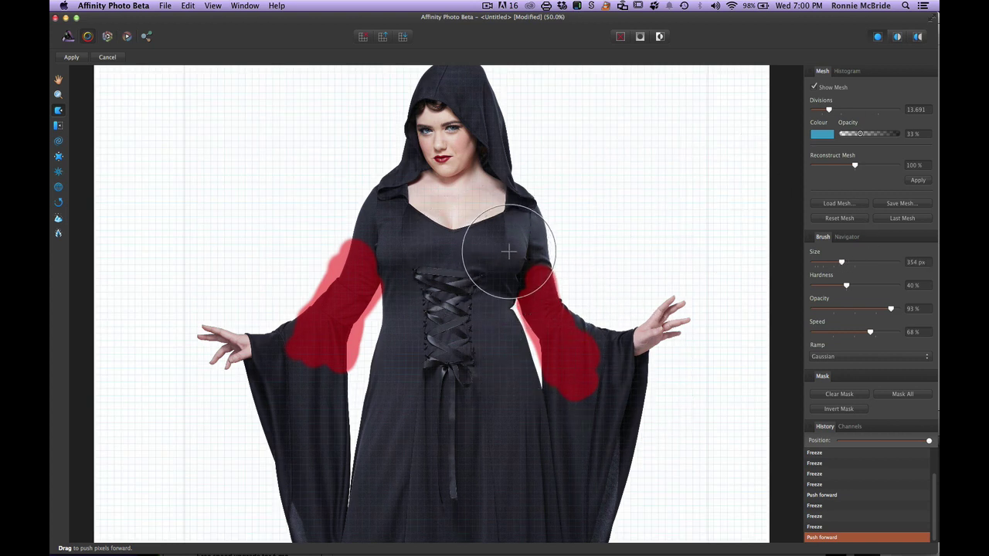
drag(502, 246, 502, 248)
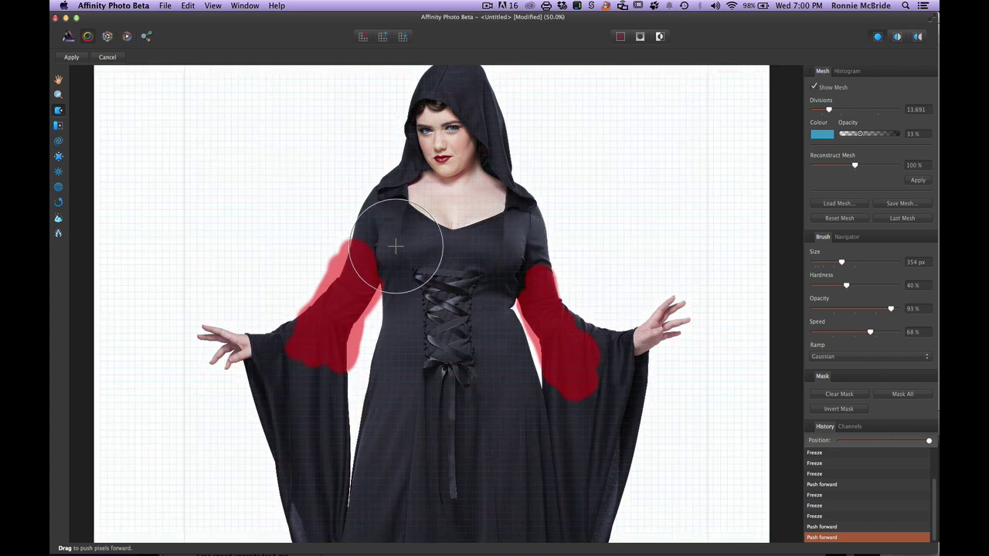
drag(388, 247, 392, 250)
drag(497, 254, 502, 253)
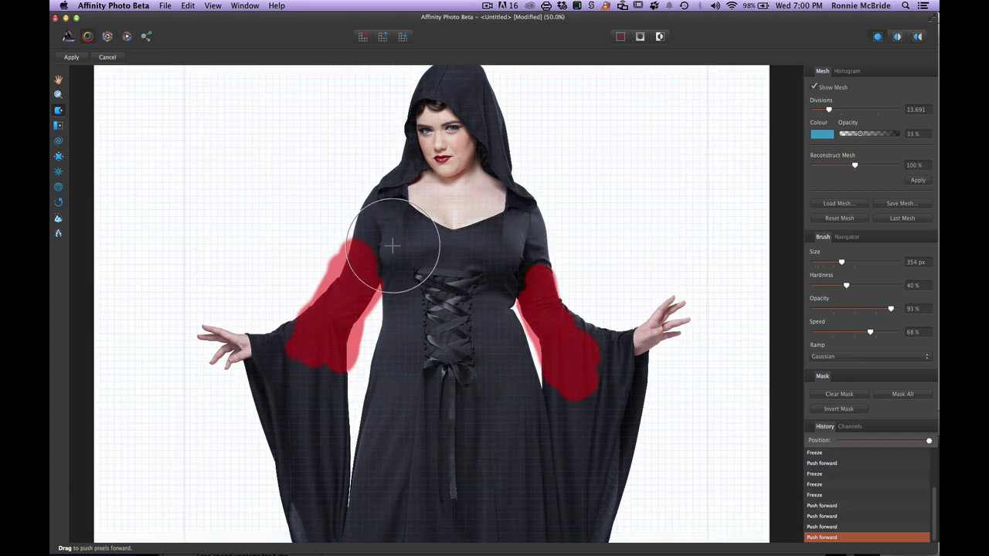
mouse_move(389, 252)
mouse_down()
mouse_move(399, 214)
mouse_move(380, 209)
mouse_up()
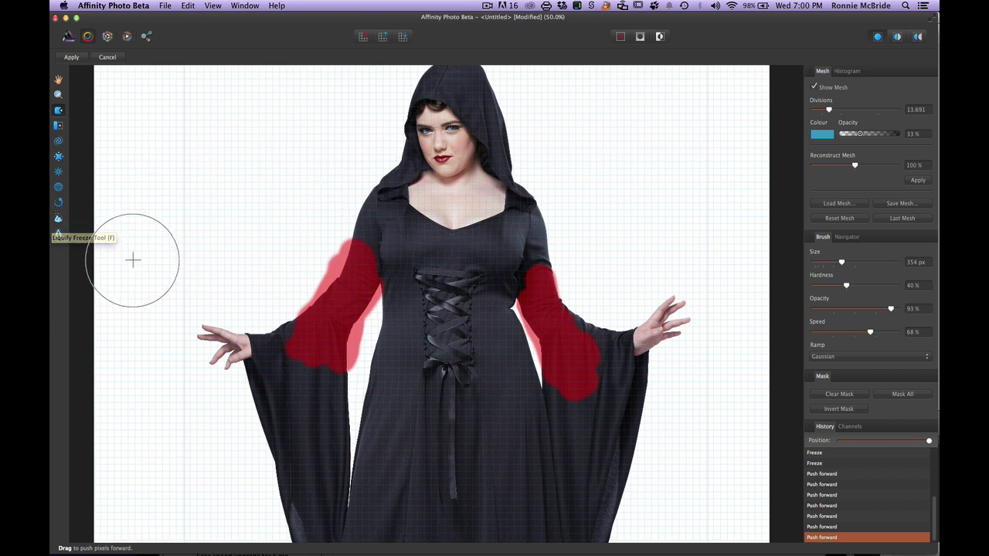
Thaw the mask spill along the arm on the image's left side with a 128 px brush and apply the Liquify changes
click(58, 233)
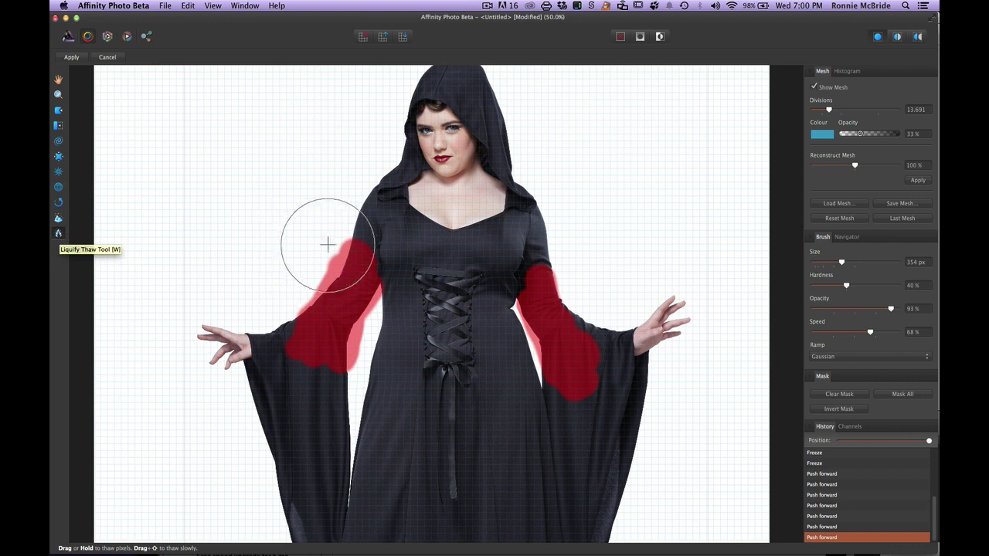
key(bracketleft)
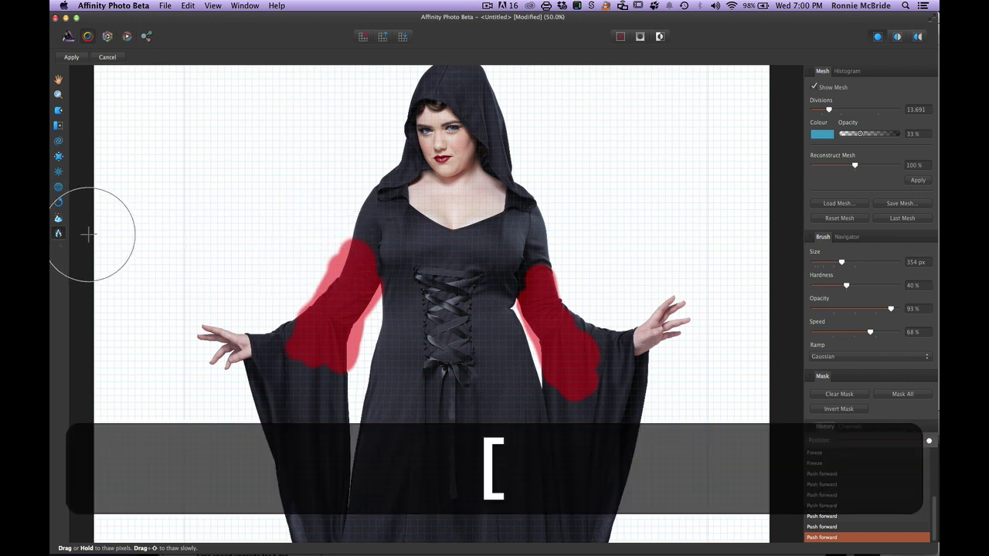
click(824, 262)
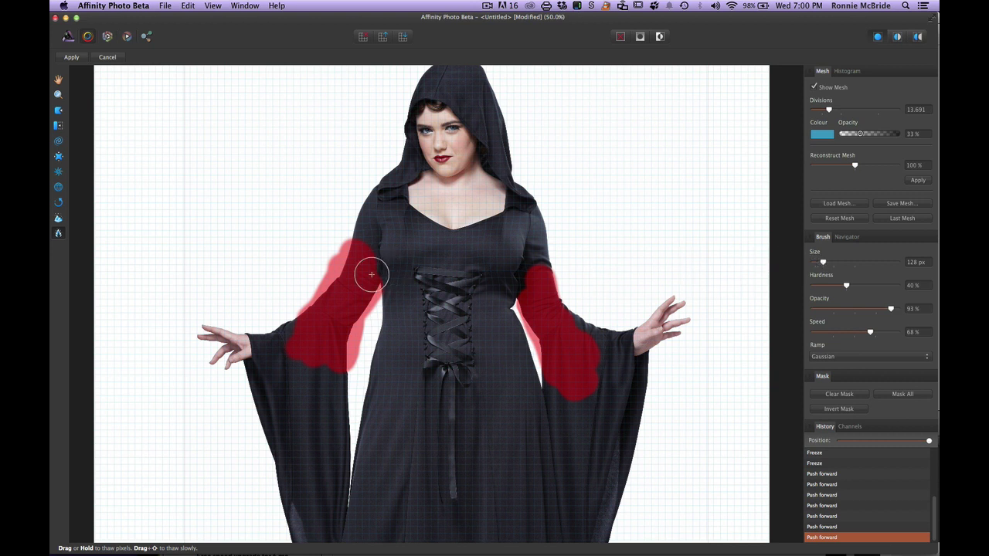
mouse_move(309, 269)
mouse_down()
mouse_move(301, 286)
mouse_move(331, 239)
mouse_move(328, 253)
mouse_move(309, 273)
mouse_move(325, 229)
mouse_move(347, 340)
mouse_move(369, 333)
mouse_up()
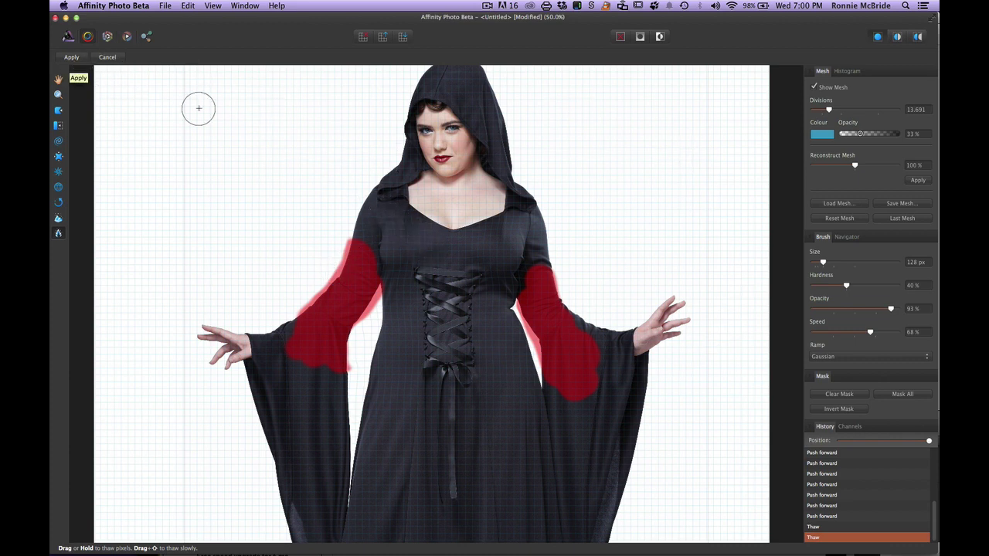
click(71, 58)
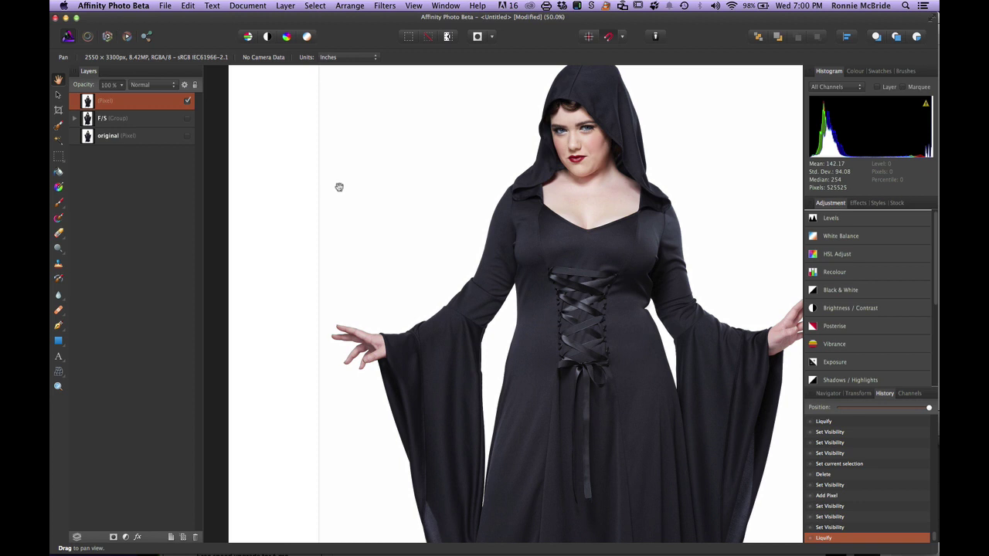
Compare the liquified figure with the original layer by toggling the top pixel layer's visibility, and view the whole page at 25%
drag(479, 199, 394, 200)
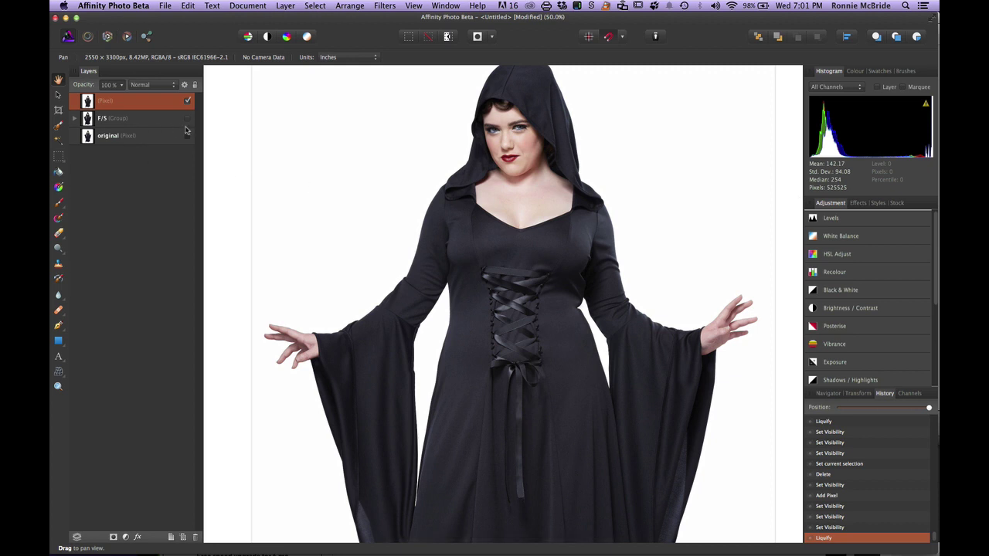
click(187, 102)
click(187, 101)
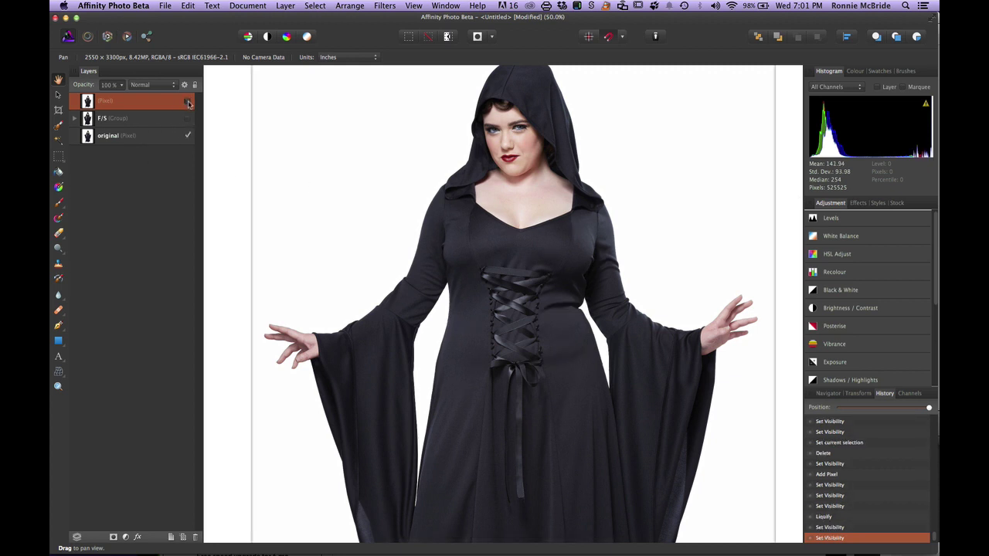
click(187, 101)
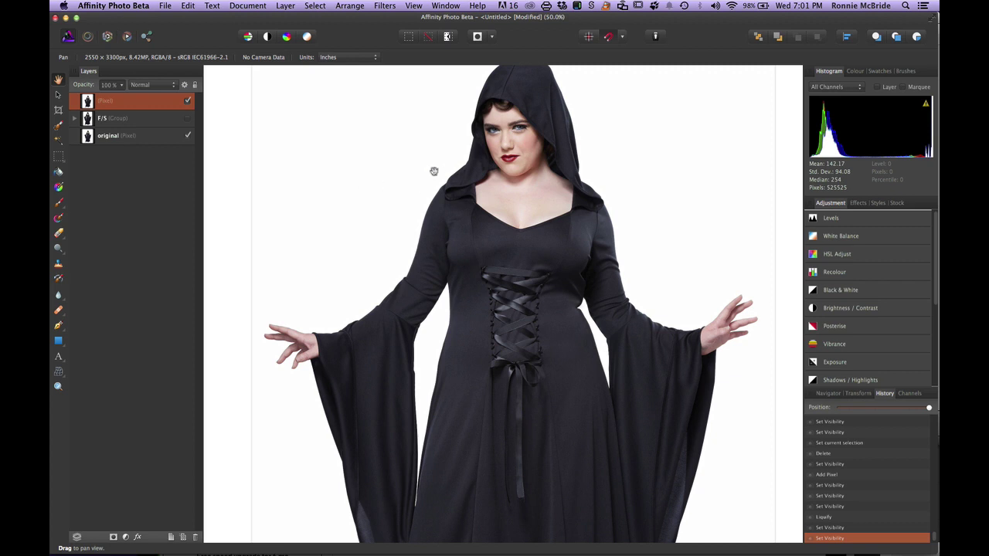
key(super+minus)
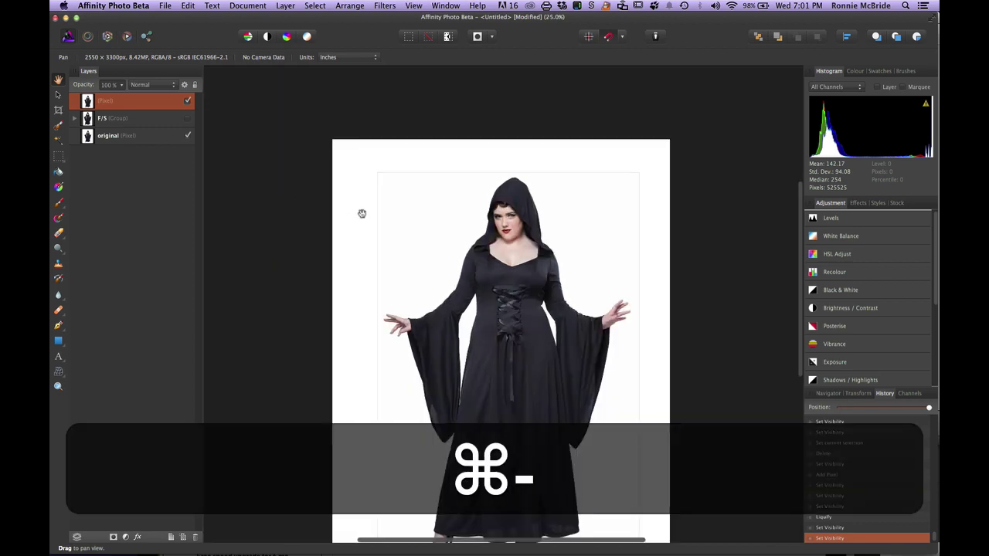
drag(430, 247, 407, 227)
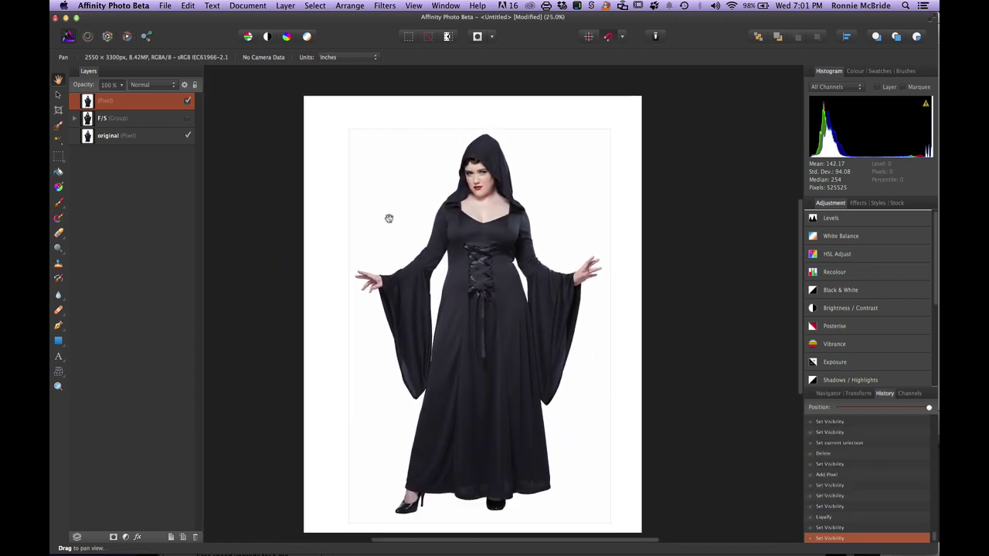
key(super+0)
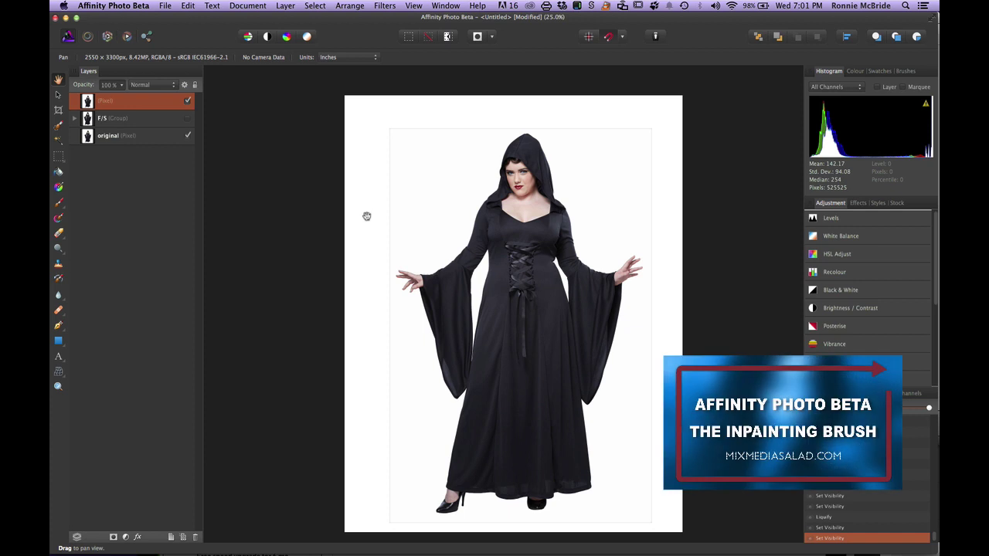